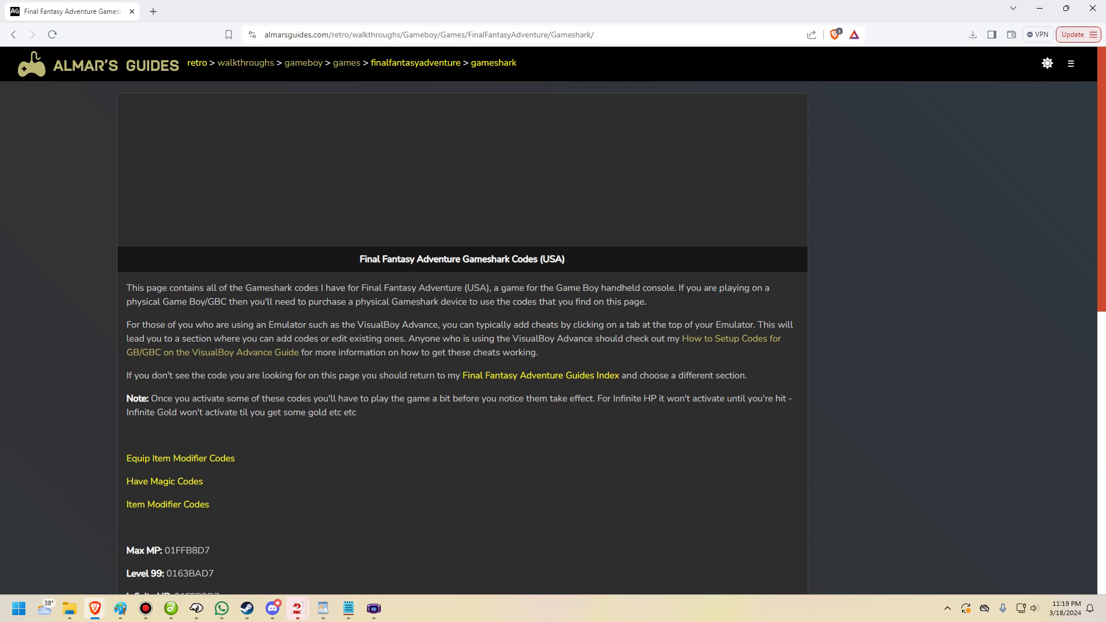
Review the Final Fantasy Adventure Gameshark Codes (USA) page, including the Level 99 code, and check the running game in VisualBoyAdvance.
scroll(461, 403, down, 4)
click(374, 608)
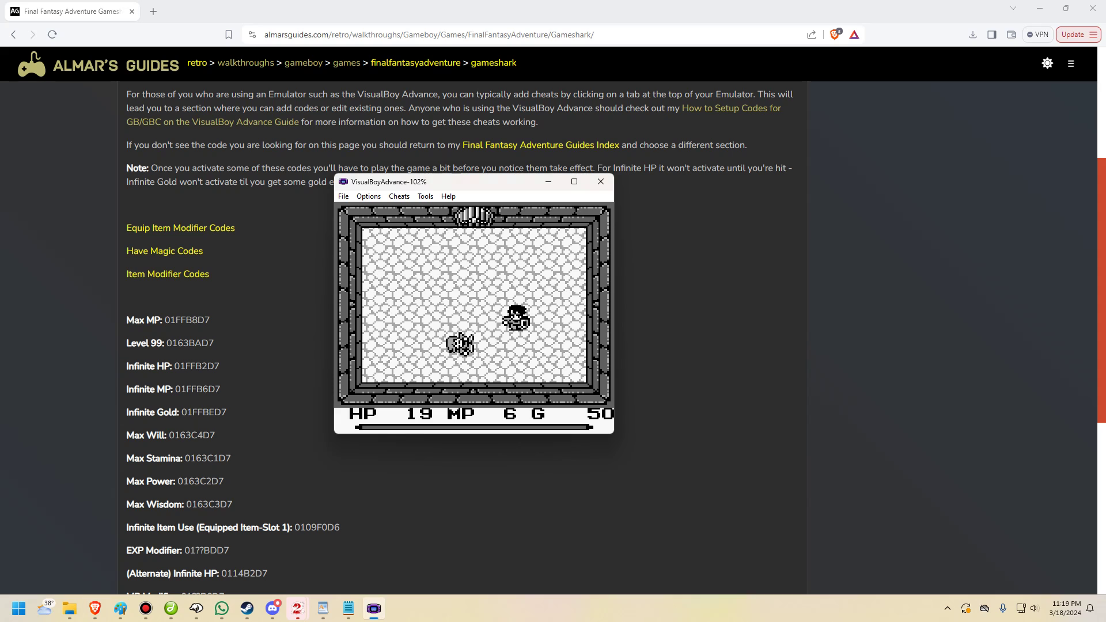
key(alt+Tab)
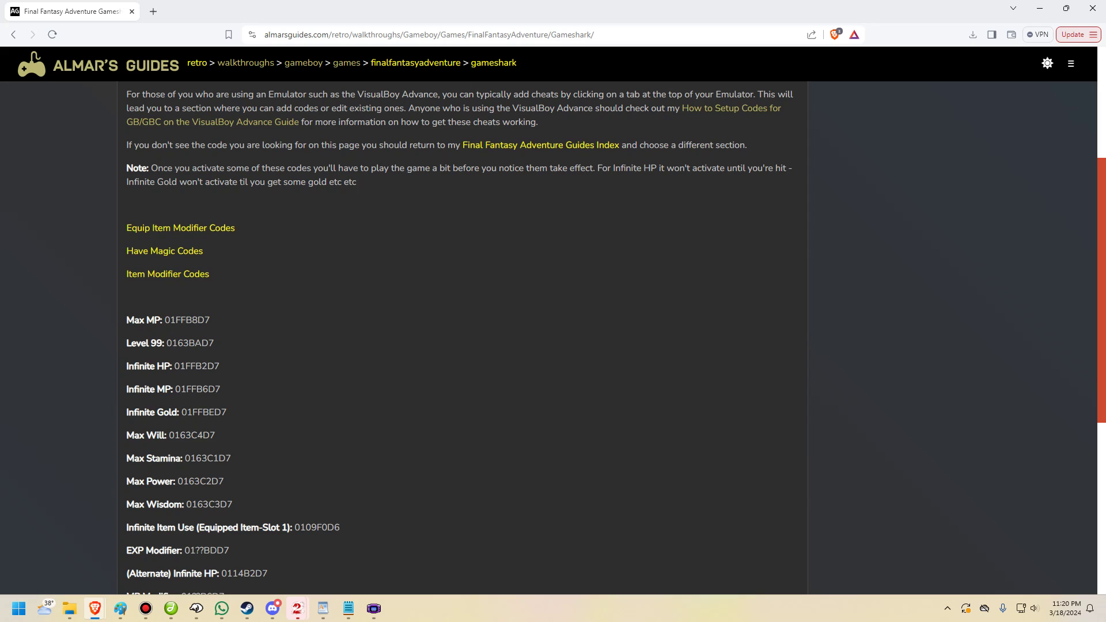
scroll(611, 334, up, 4)
scroll(553, 321, down, 3)
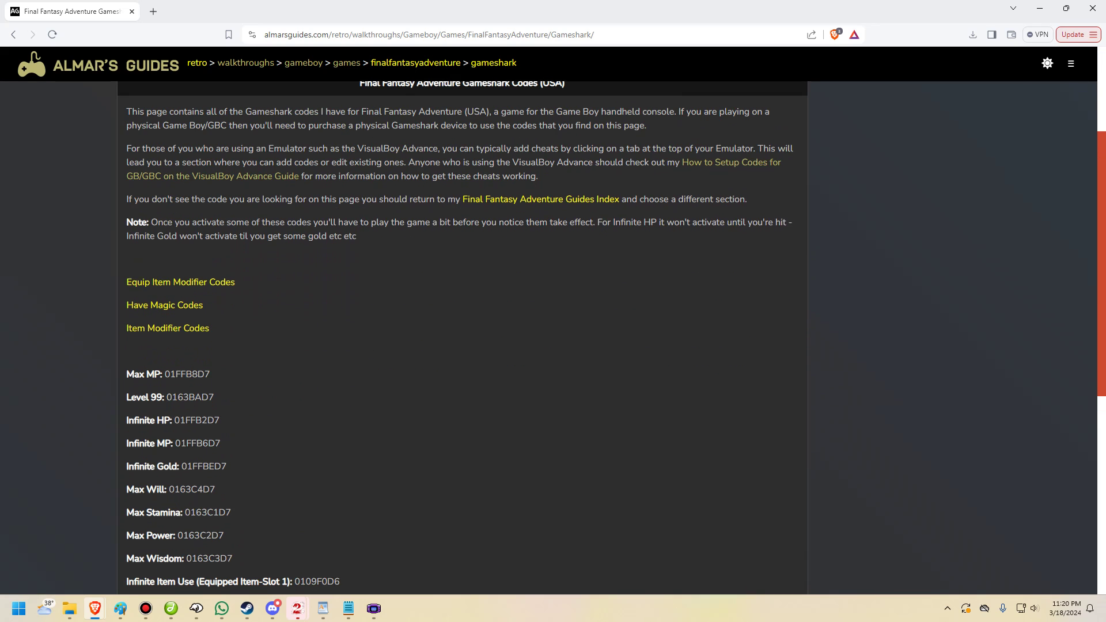
scroll(461, 144, up, 1)
drag(359, 143, 565, 144)
click(563, 145)
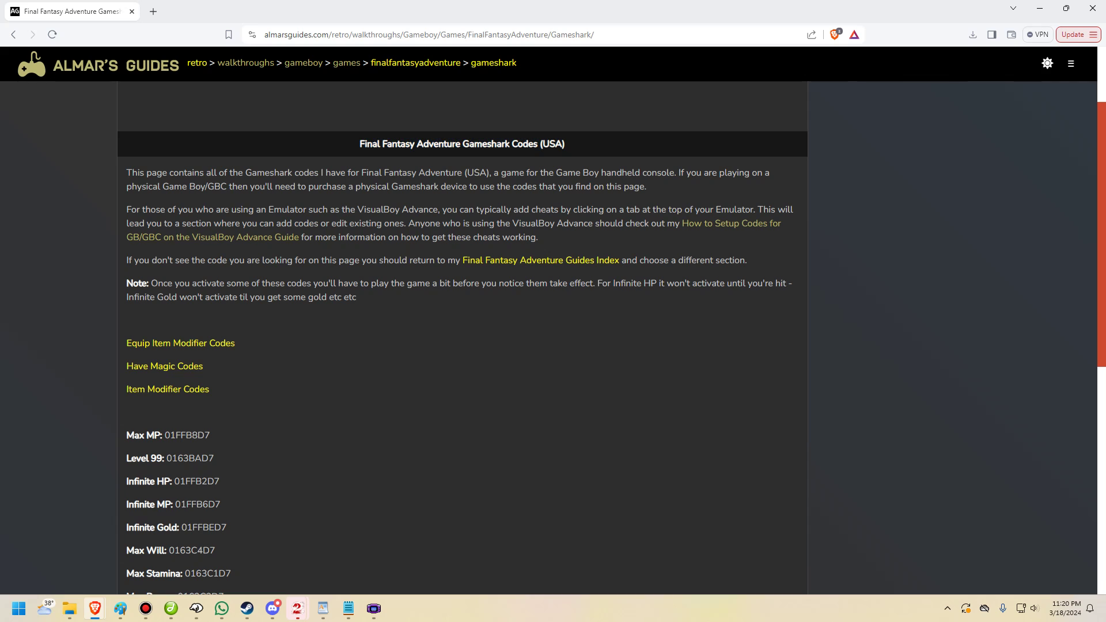
drag(359, 143, 529, 144)
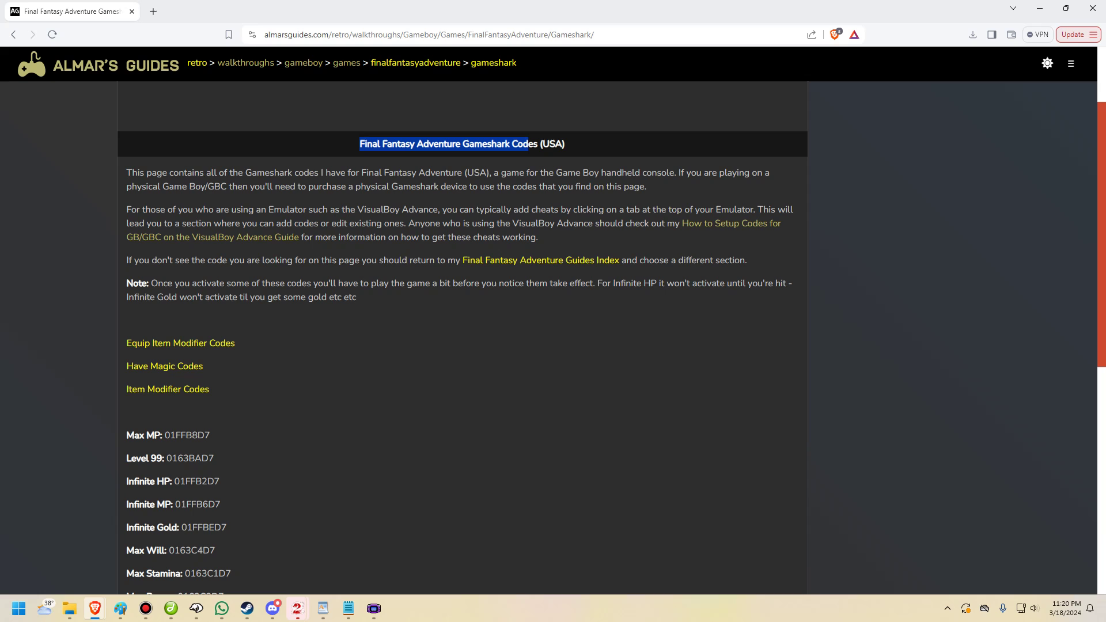
click(529, 144)
scroll(463, 338, down, 2)
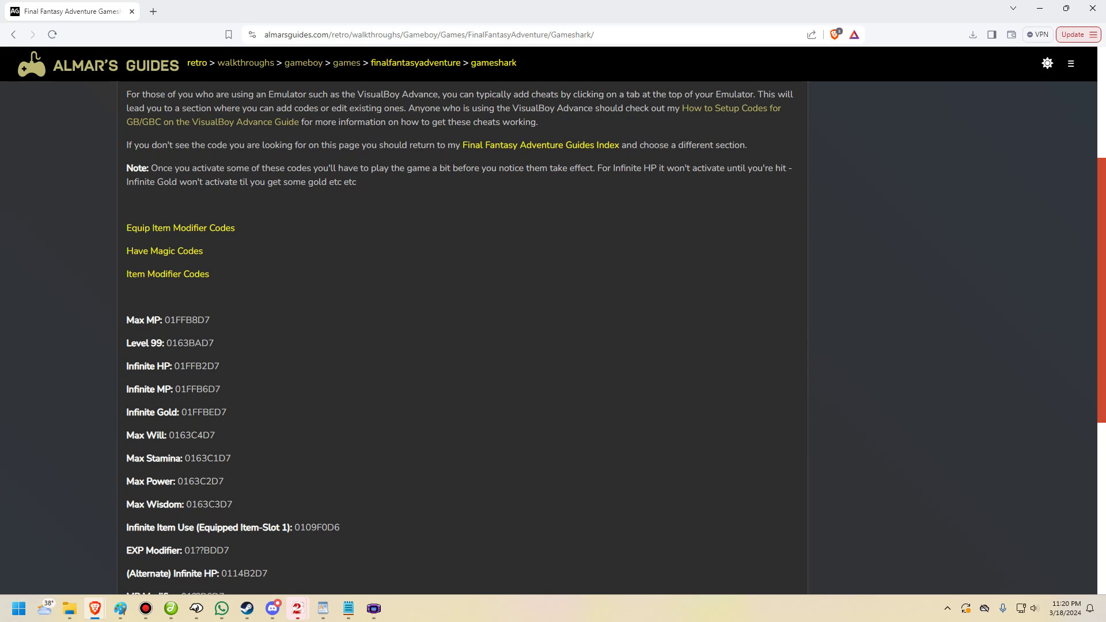
drag(214, 343, 166, 343)
click(254, 348)
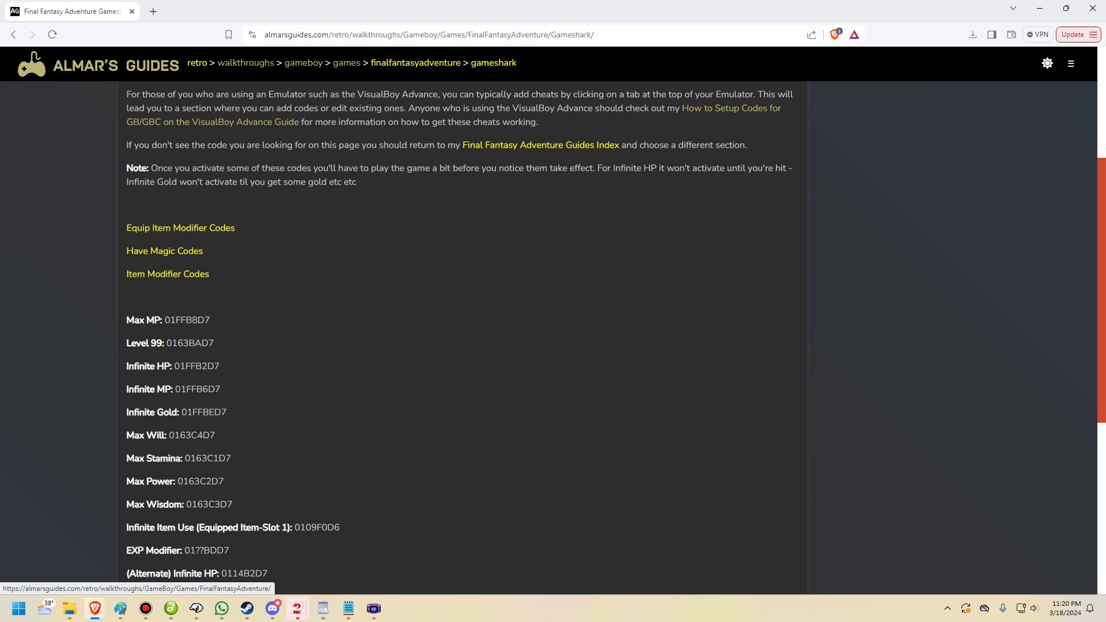
Open the Final Fantasy Adventure Guides Index in a new tab and examine its Game Genie Codes (USA) page.
middle_click(536, 146)
click(213, 12)
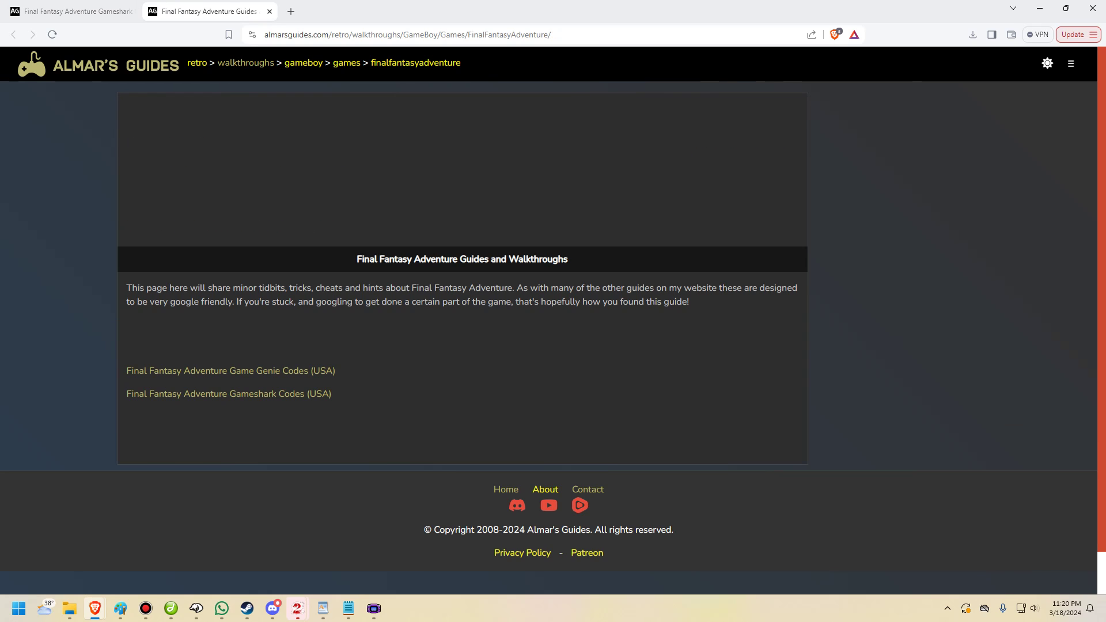
click(230, 371)
scroll(231, 371, down, 2)
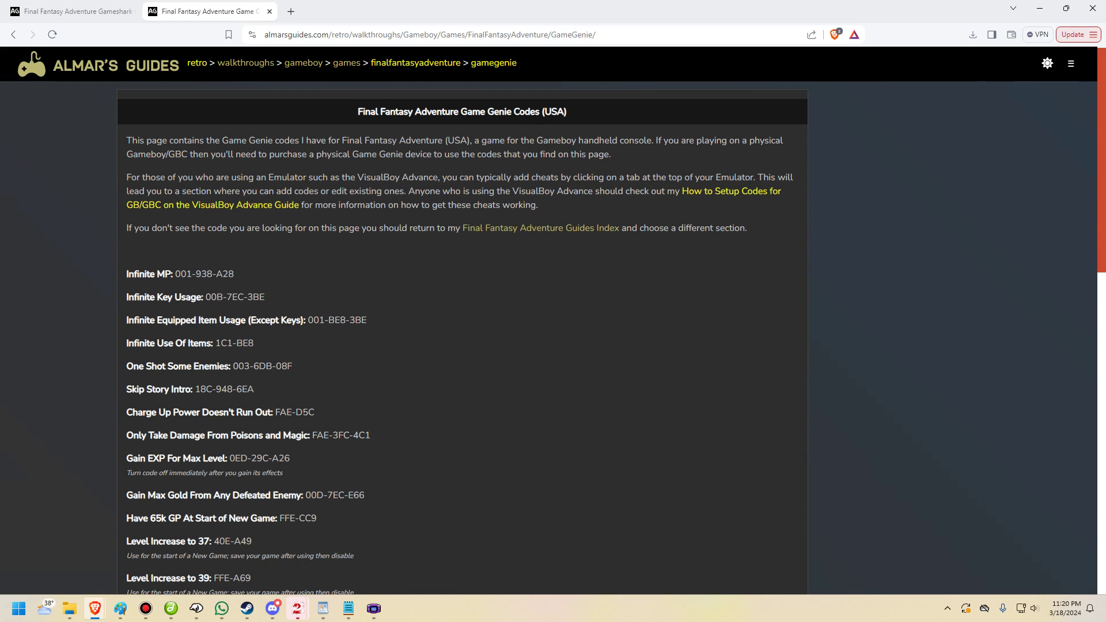
drag(367, 237, 319, 236)
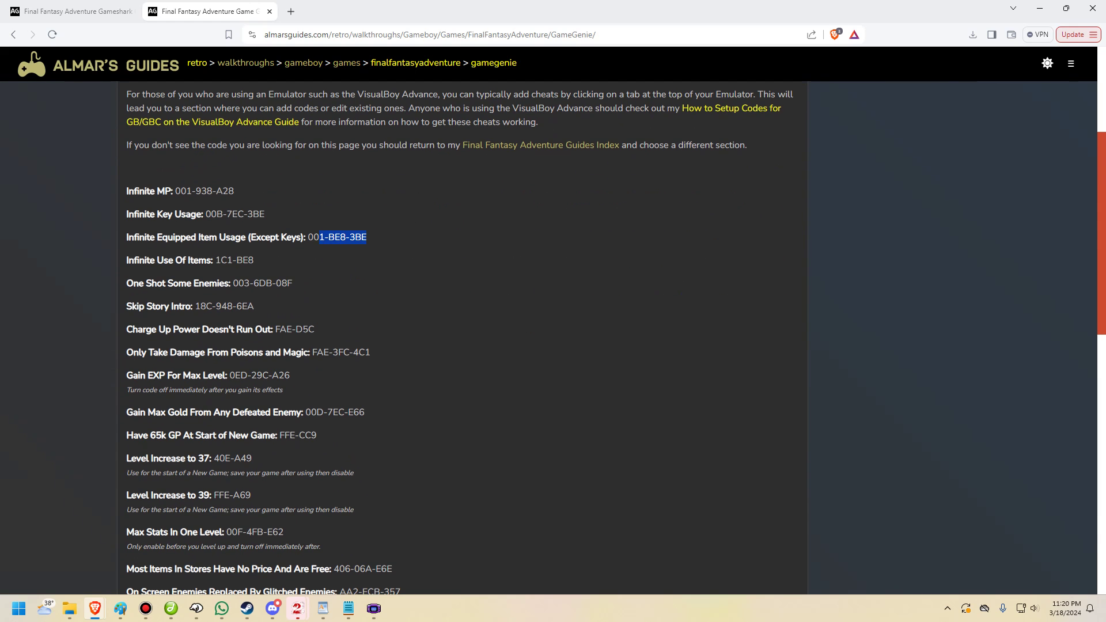
drag(316, 329, 280, 330)
click(371, 352)
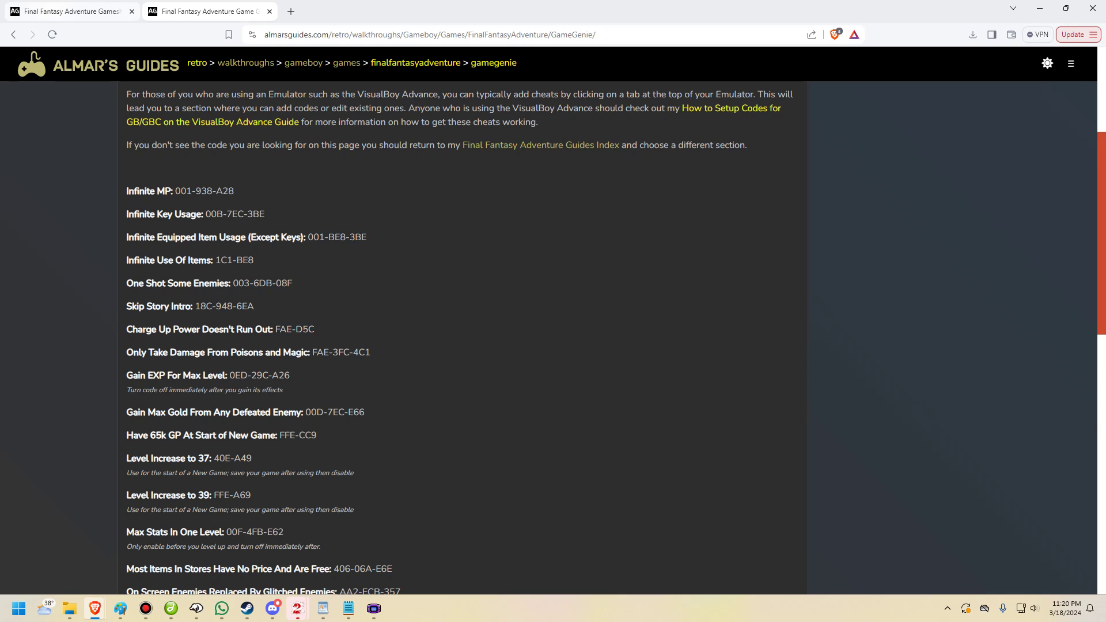
Return to the Gameshark codes page, switch to VisualBoyAdvance and start a new GameShark entry in its cheat list.
click(70, 12)
click(374, 609)
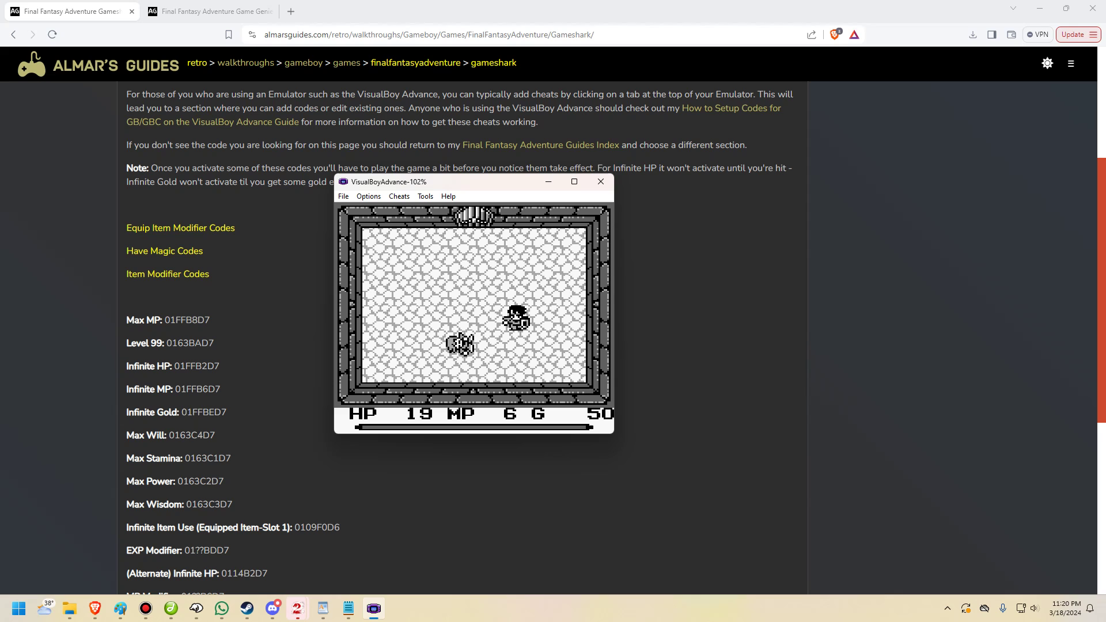
click(400, 196)
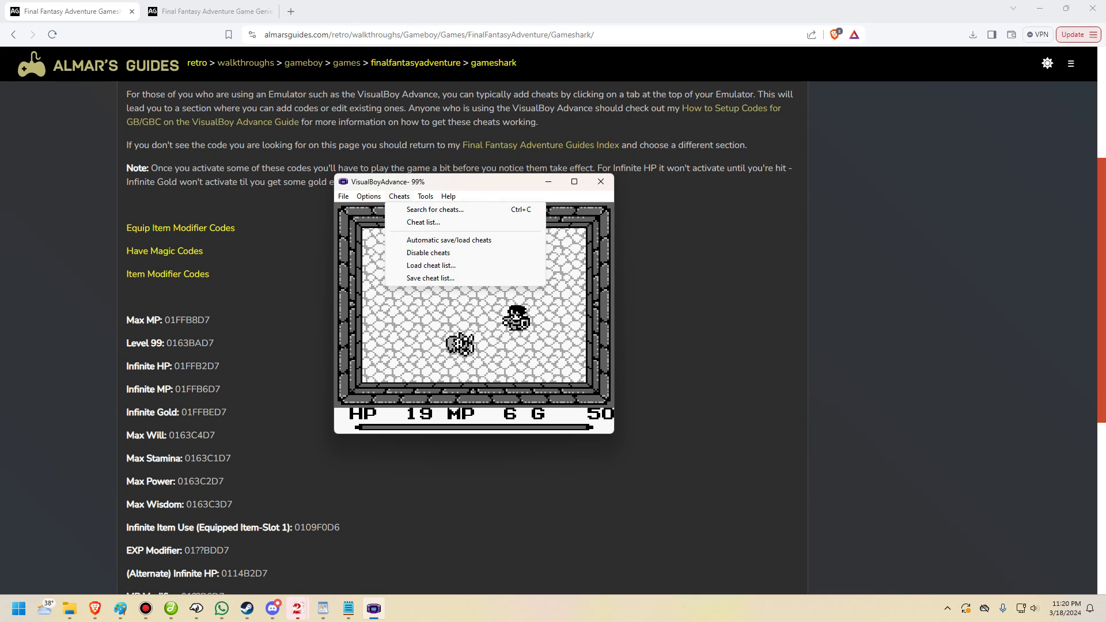
click(415, 222)
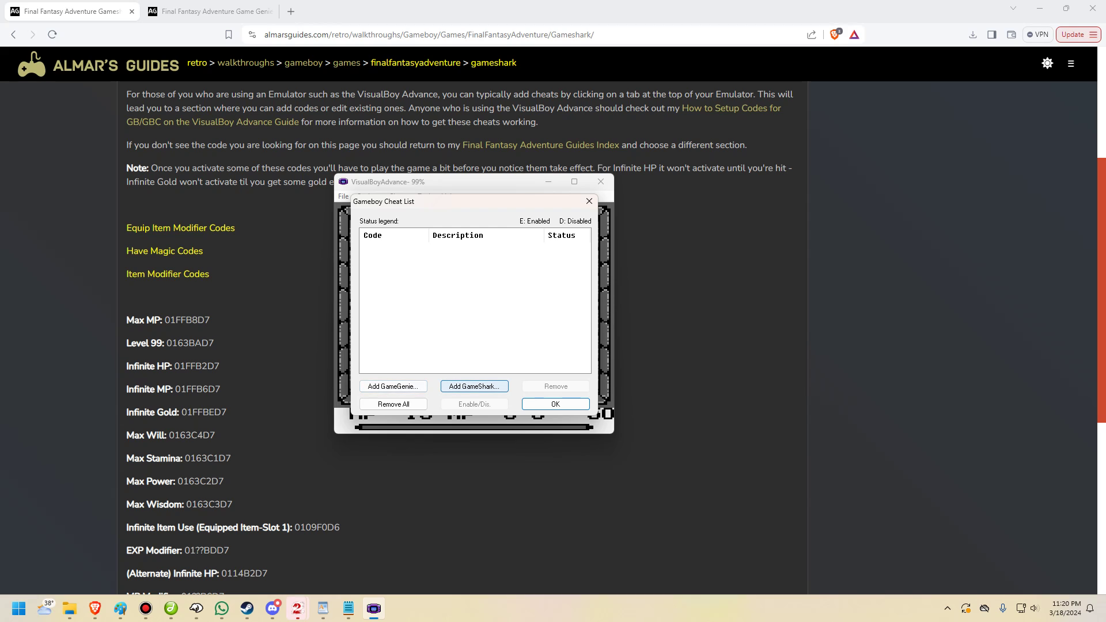
click(474, 386)
Copy the Infinite HP code 01FFB2D7 from the web page into the code field of the new GameShark entry.
click(260, 364)
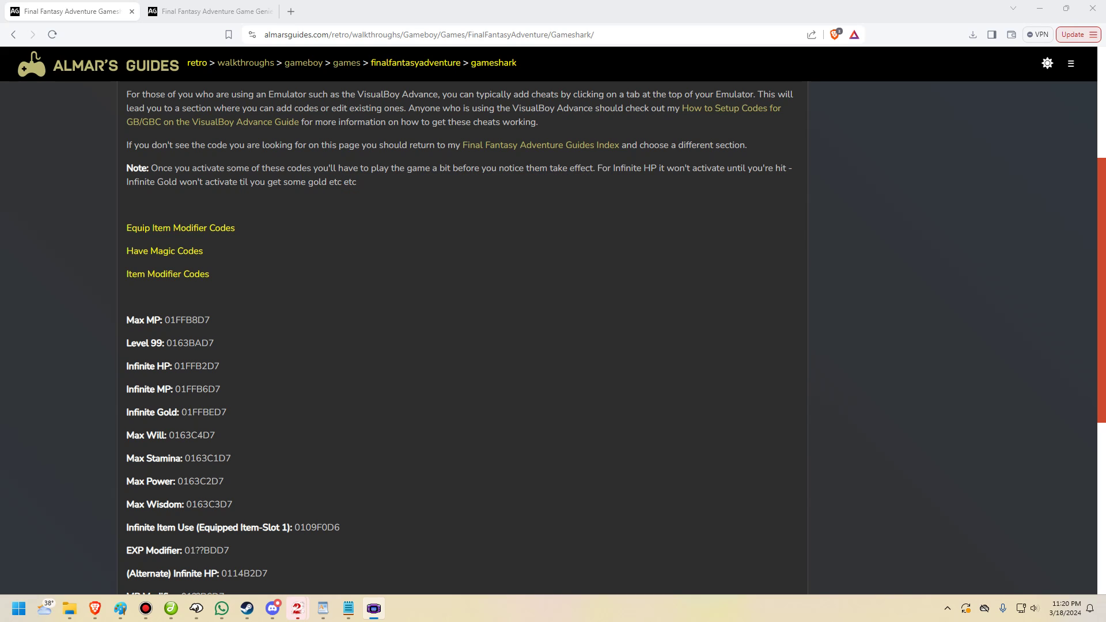
drag(220, 366, 174, 366)
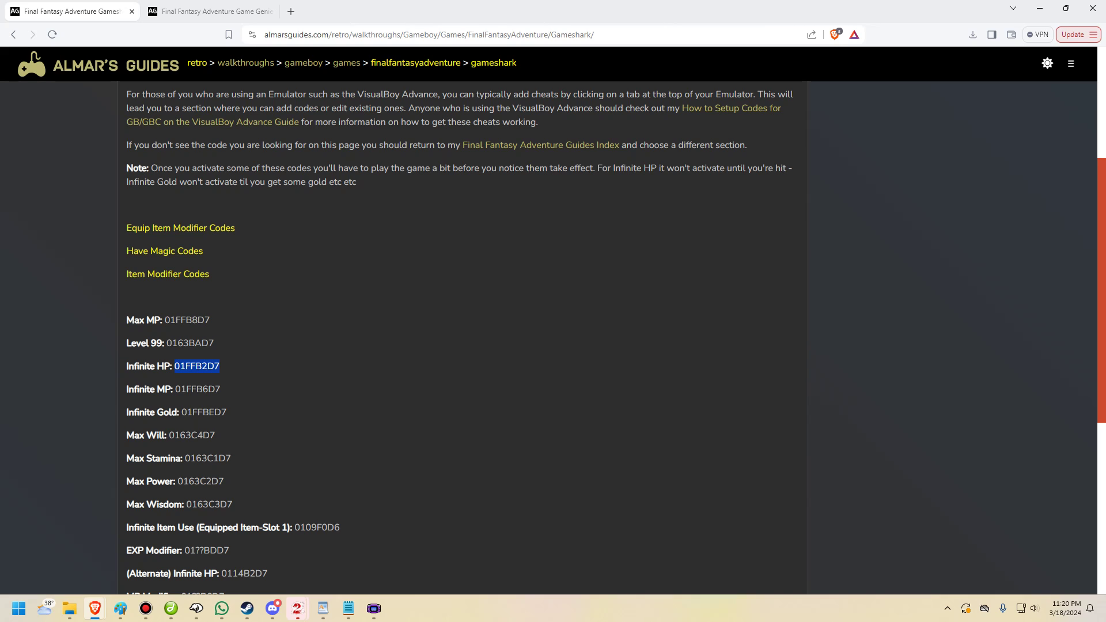
key(ctrl+c)
key(alt+Tab)
key(ctrl+v)
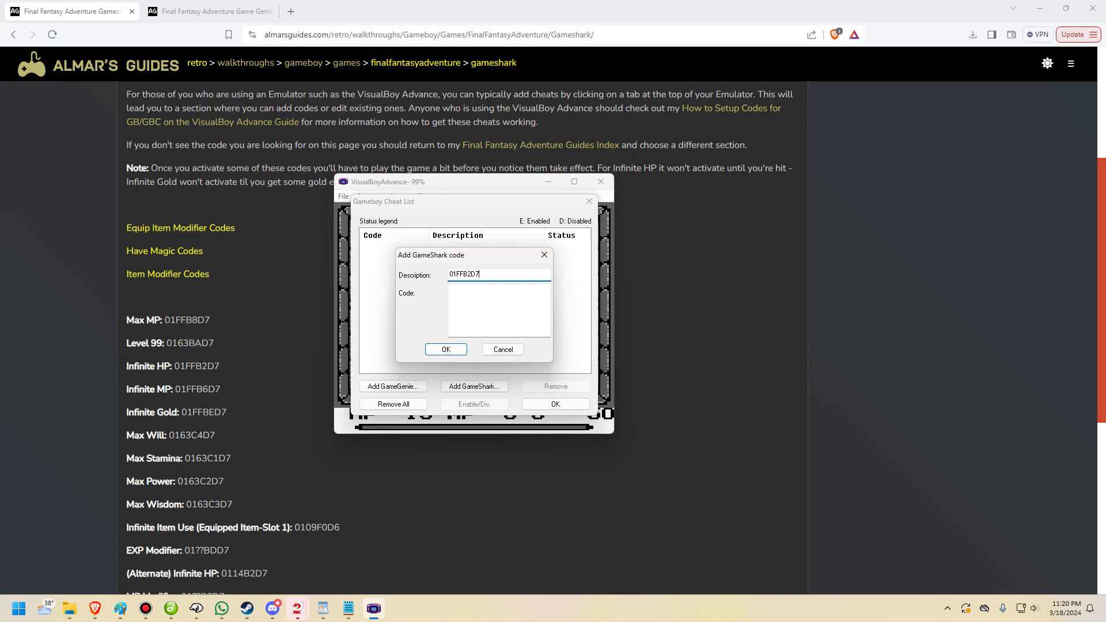
key(ctrl+z)
key(Tab)
key(ctrl+v)
Describe the cheat as "Infinite HP", add it, leave it enabled and close the Gameboy cheat list.
key(shift+Tab)
text(Infinite H)
key(Return)
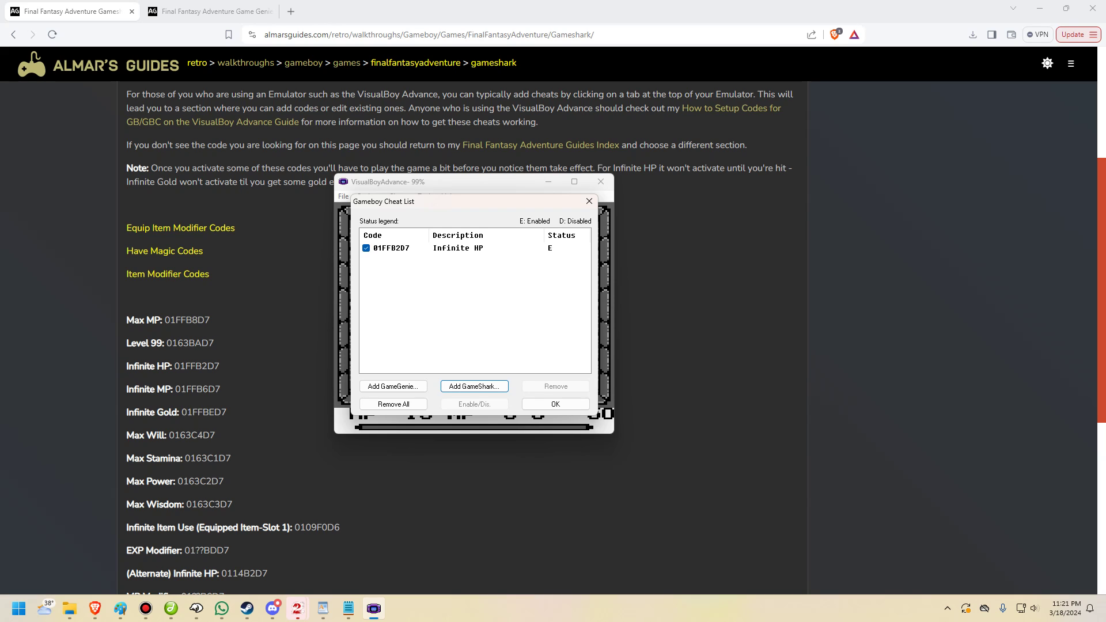
click(366, 249)
click(366, 248)
key(Return)
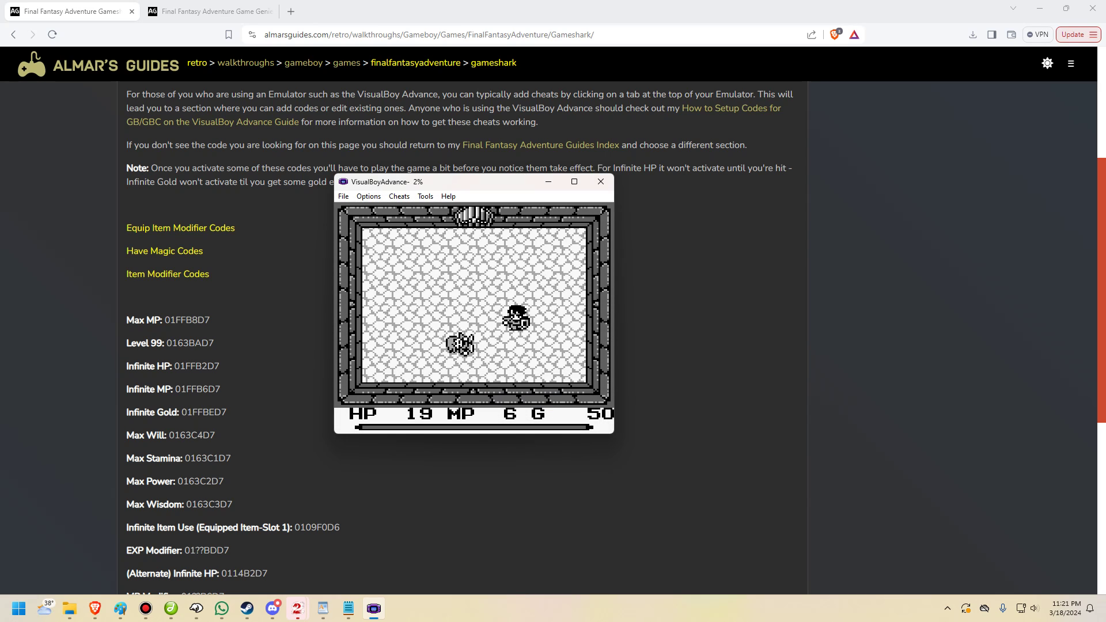
Walk the character through the north door and the east passage, and up the stairs in the next room.
key(Up)
key(Left)
key(Up)
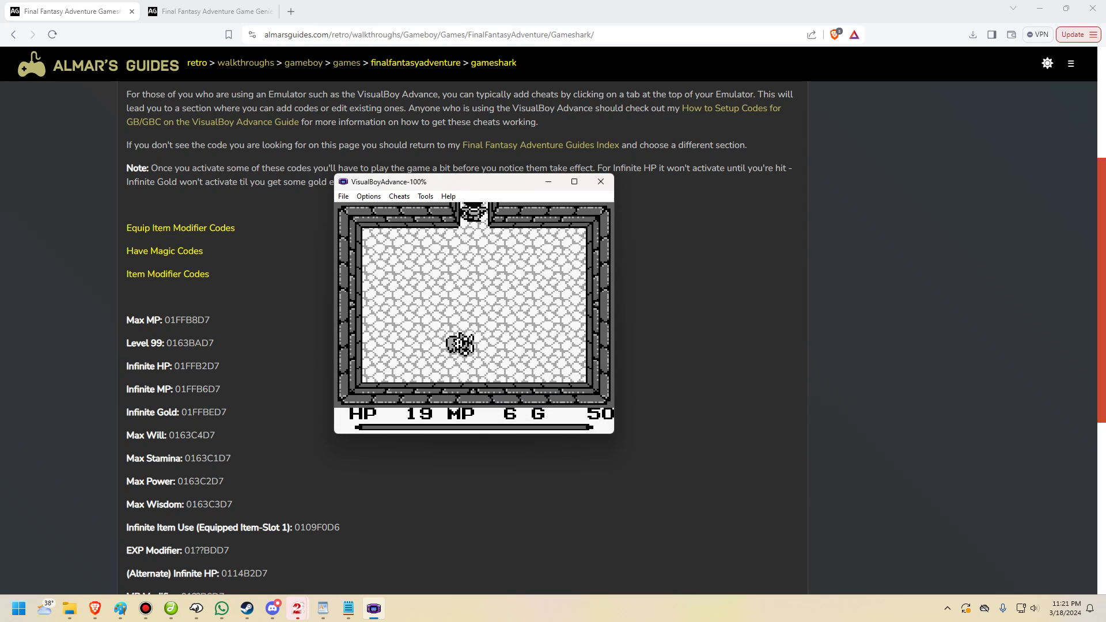
key(Up)
key(Right)
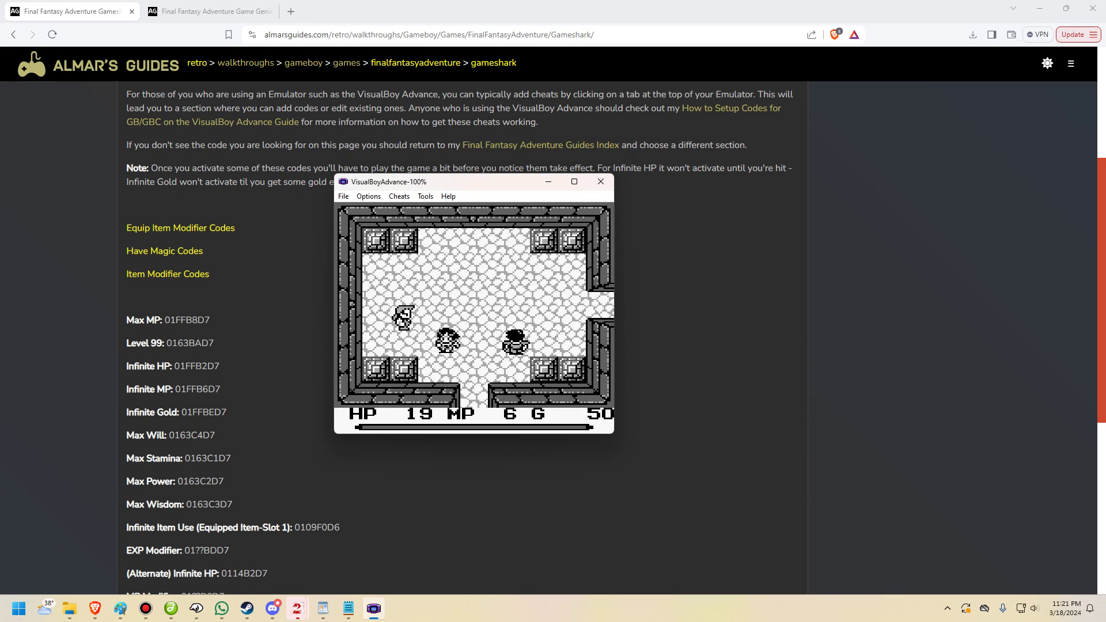
key(Right)
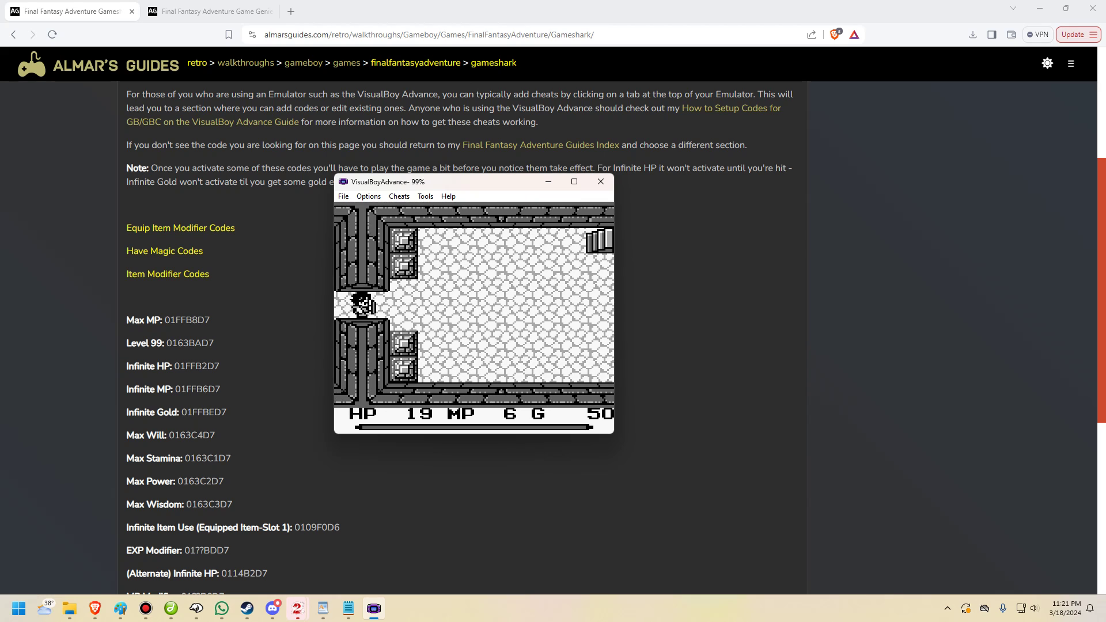
key(Right)
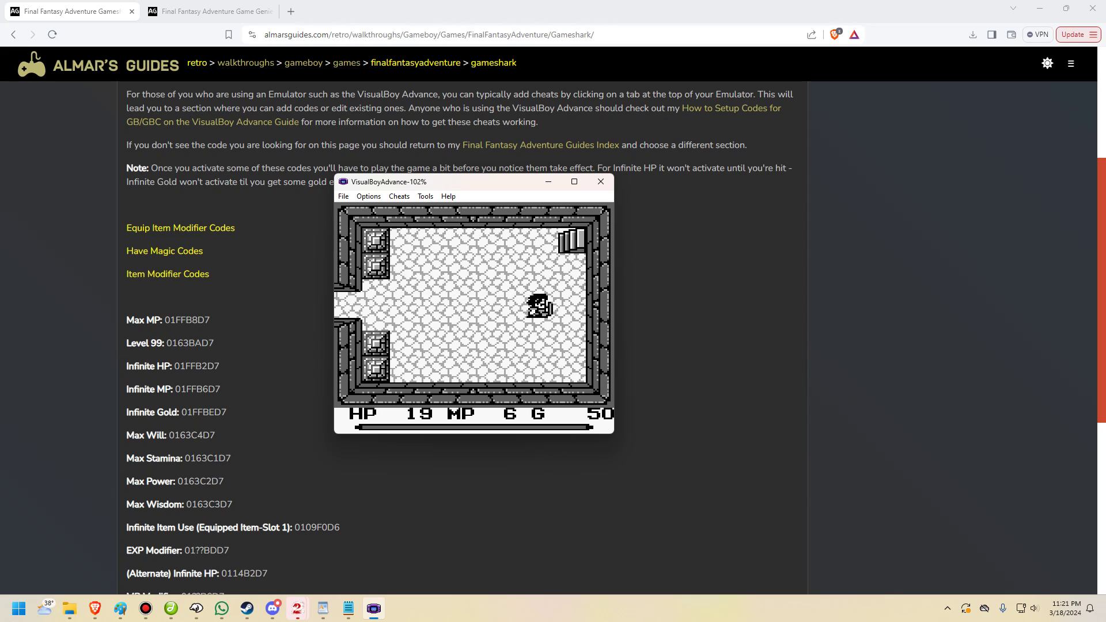
key(Up)
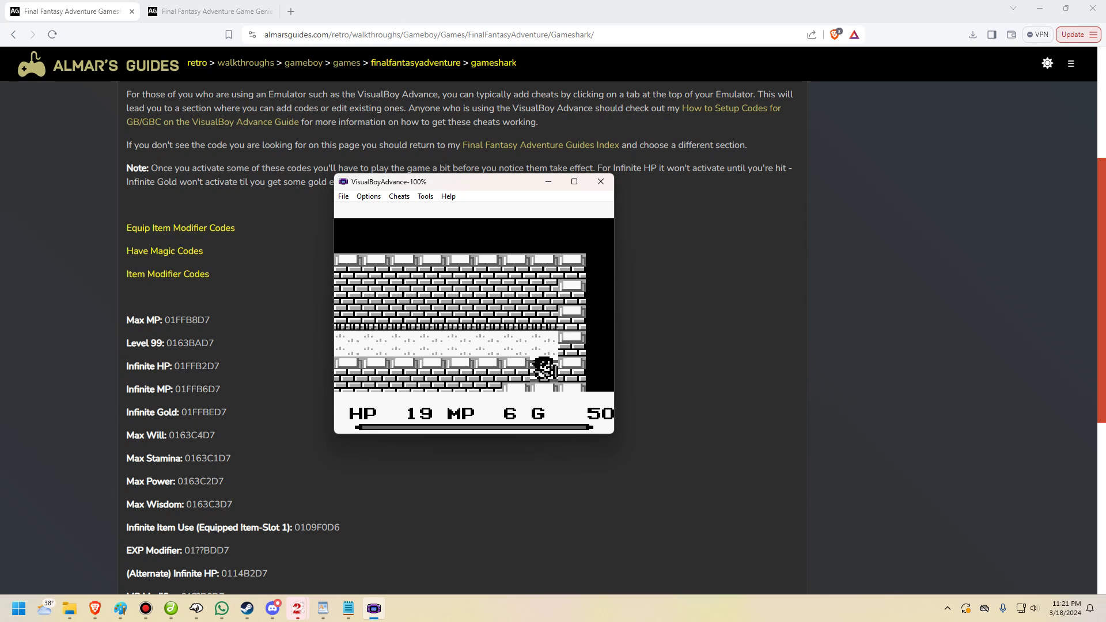
Walk west along the brick corridor into the arena and dismiss the "Now fight!" dialogue.
key(Up)
key(Left)
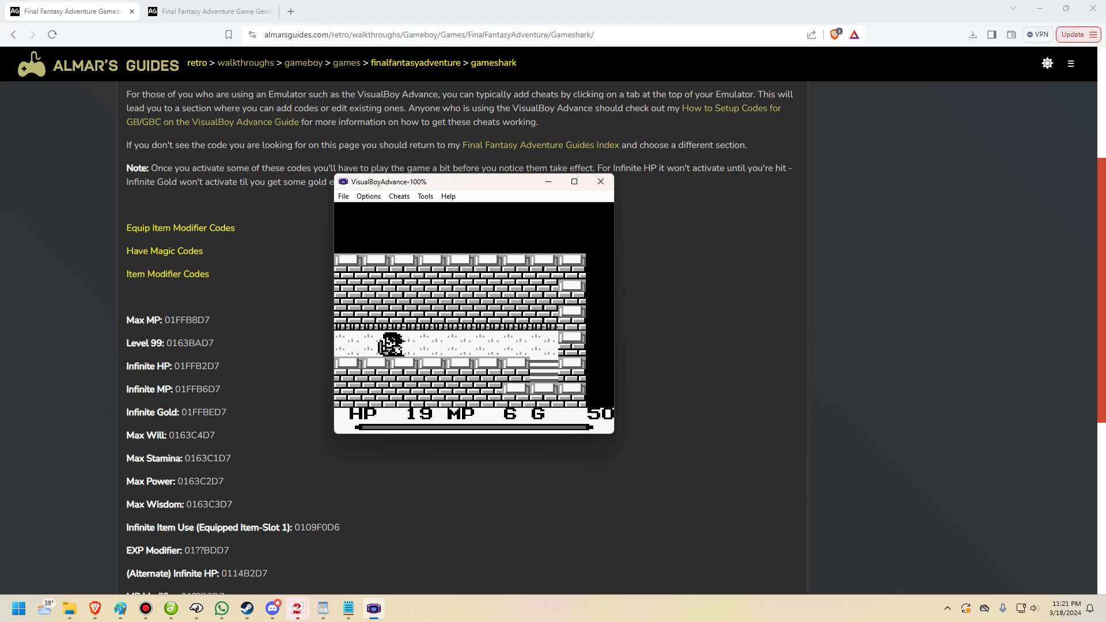
key(Left)
key(Left)
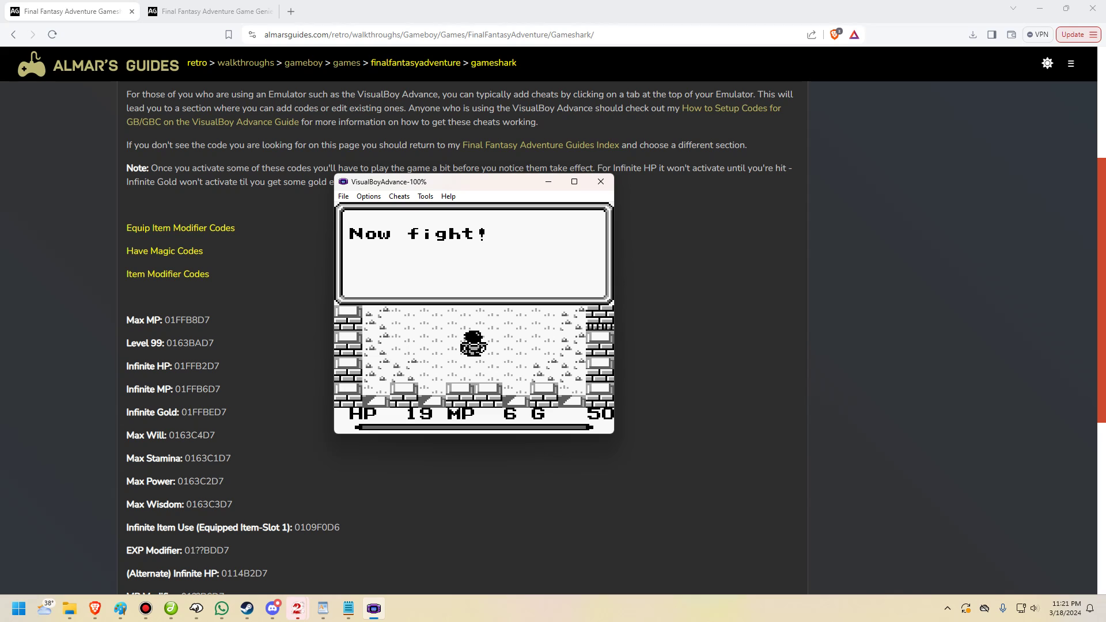
key(z)
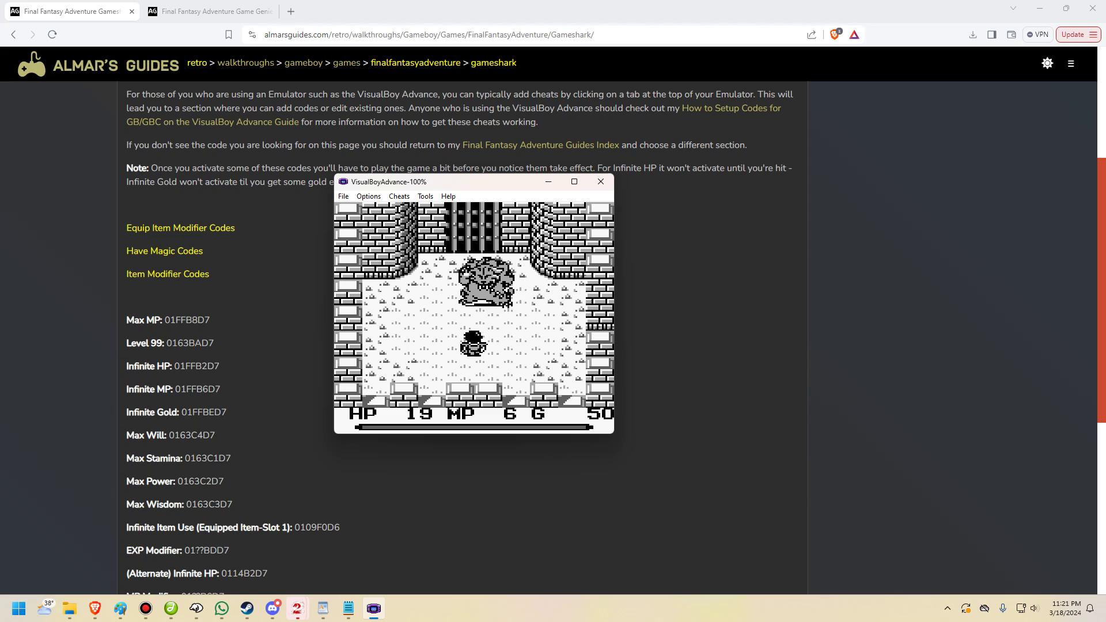
Move the character into the arena monster's reach to take a hit and trigger the Infinite HP cheat.
key(Down)
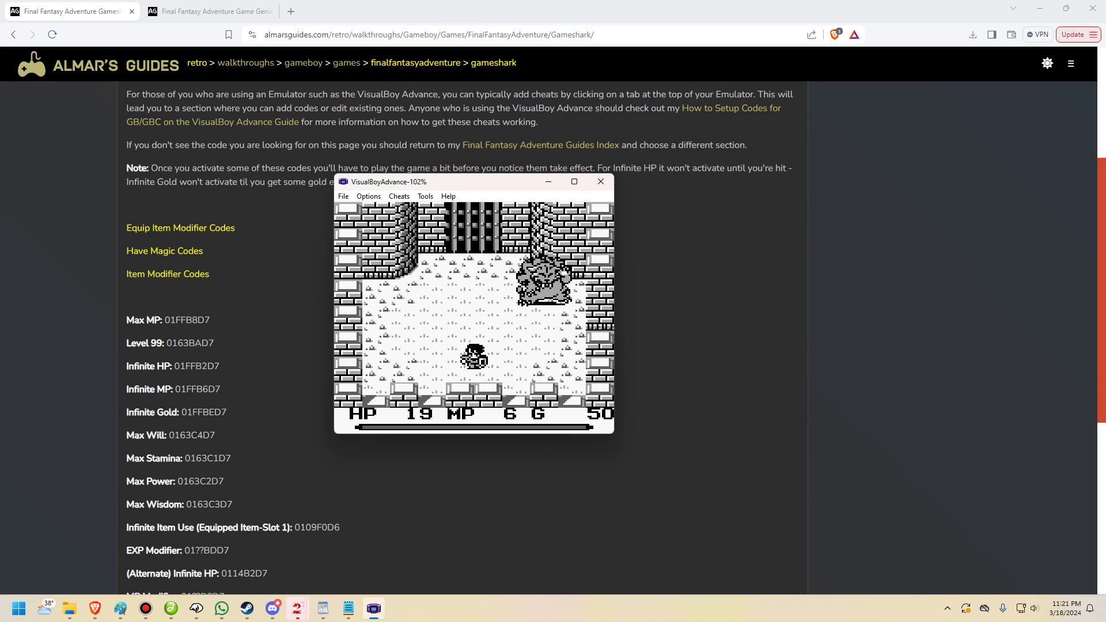
key(Up)
key(Down)
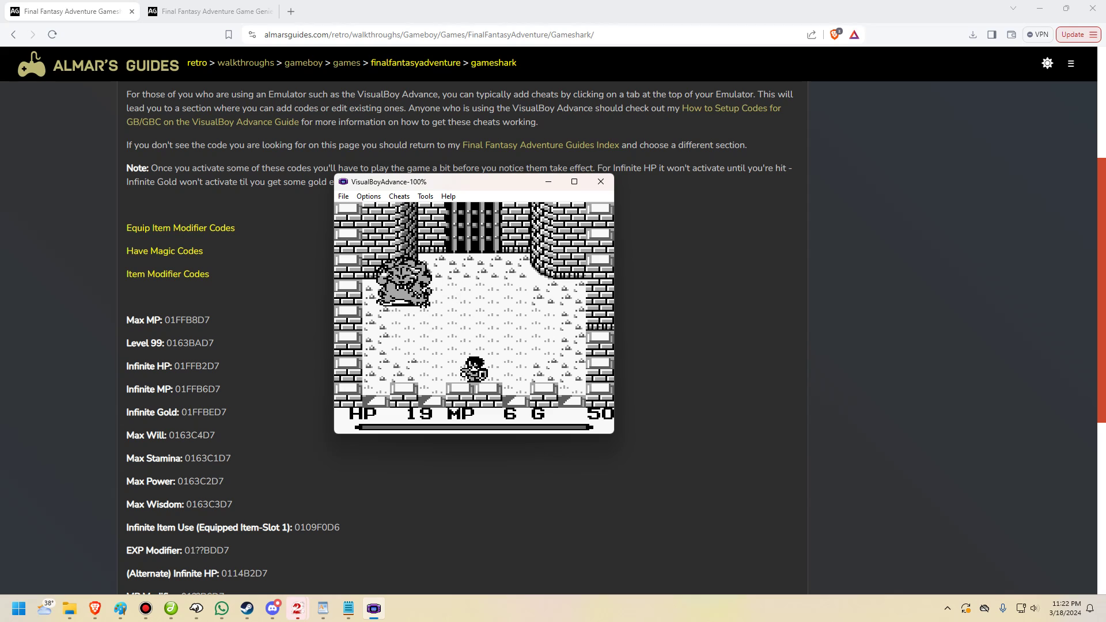
key(Up)
key(Up)
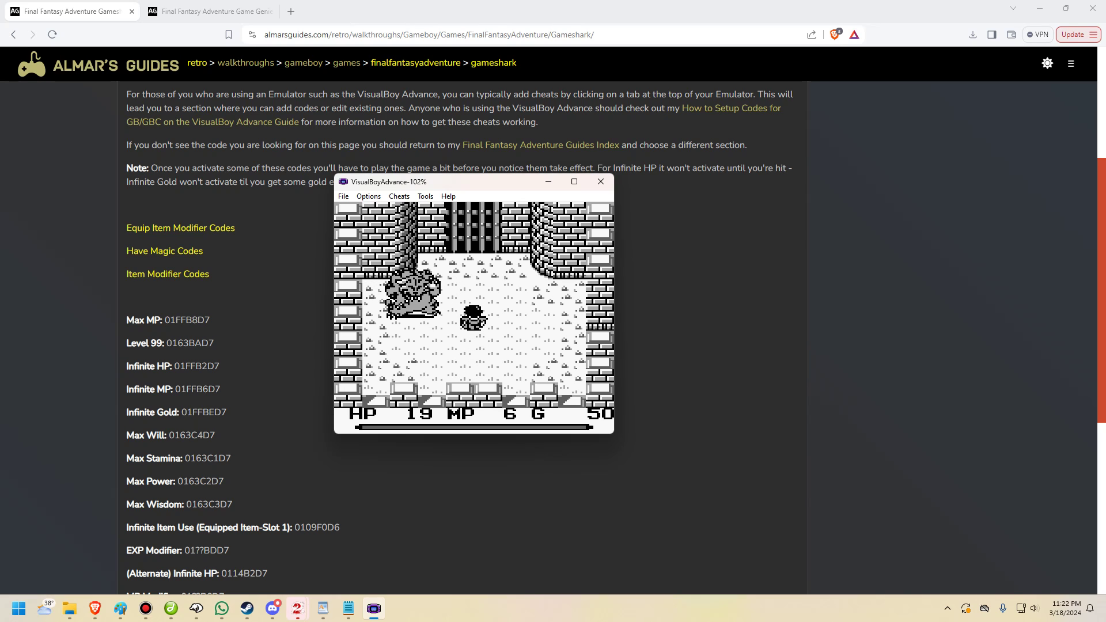
key(Down)
key(Left)
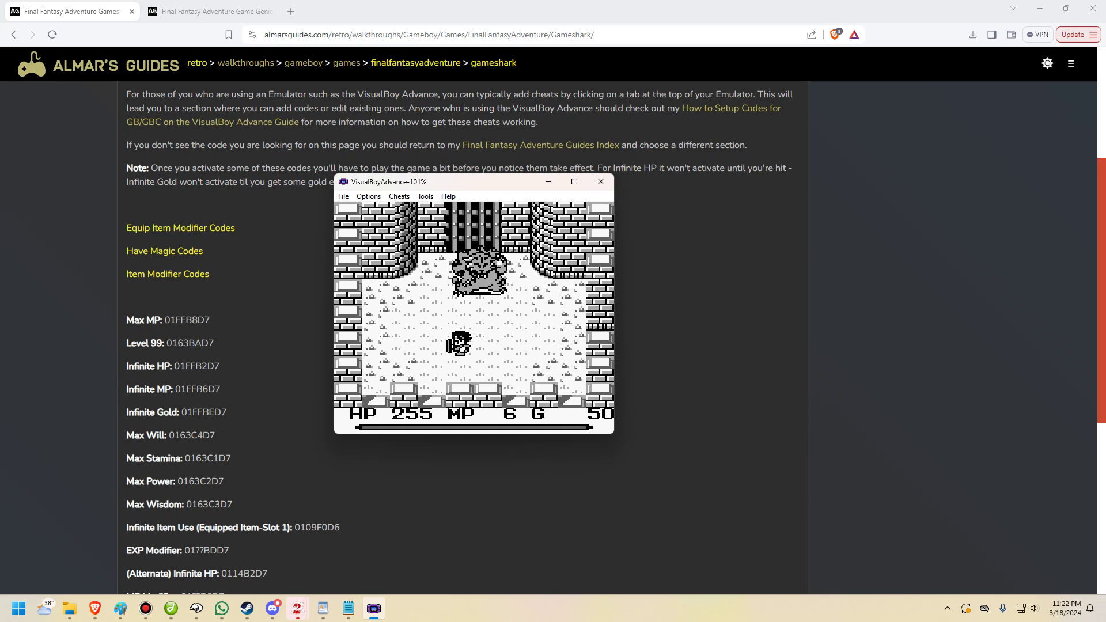
Keep moving the character around the arena monster at close range to demonstrate the Infinite HP cheat.
key(Up)
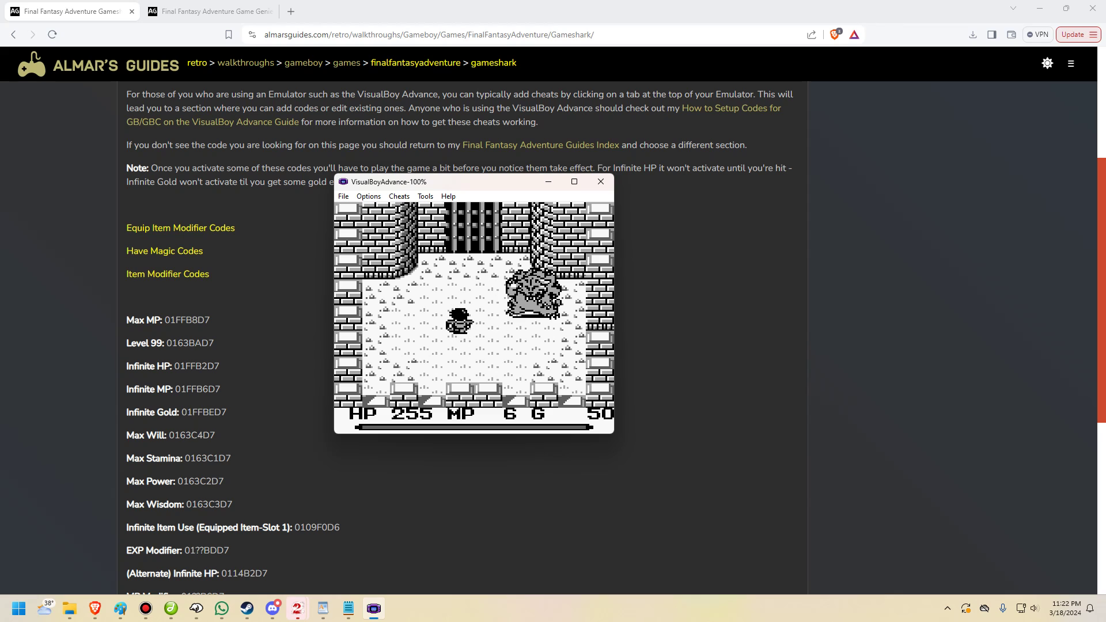
key(Right)
key(Right)
key(Up)
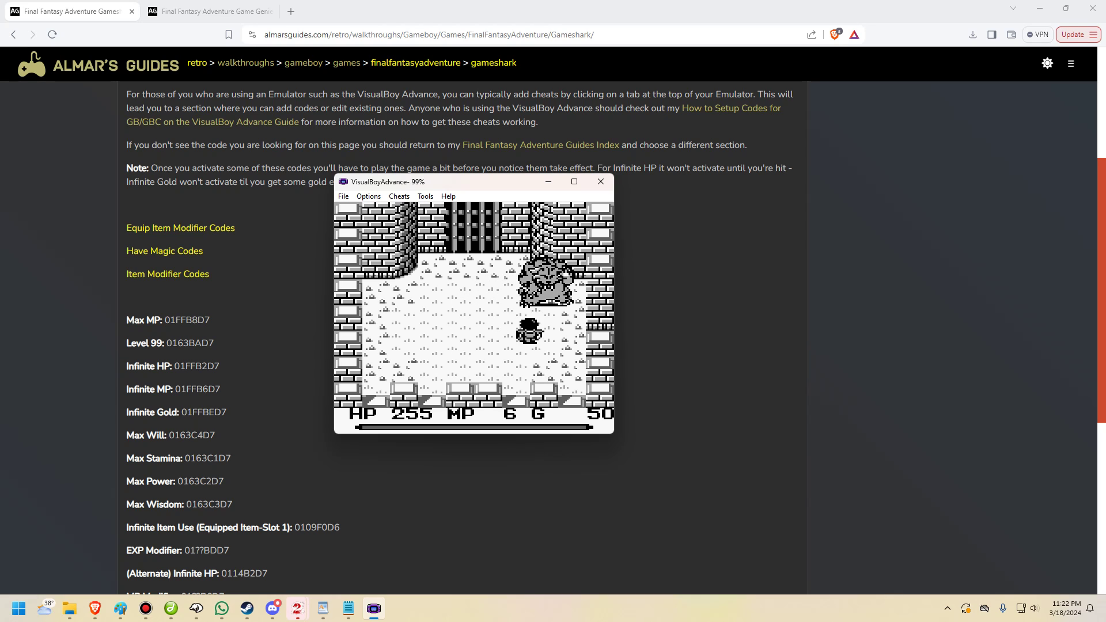
key(Right)
key(Down)
key(Left)
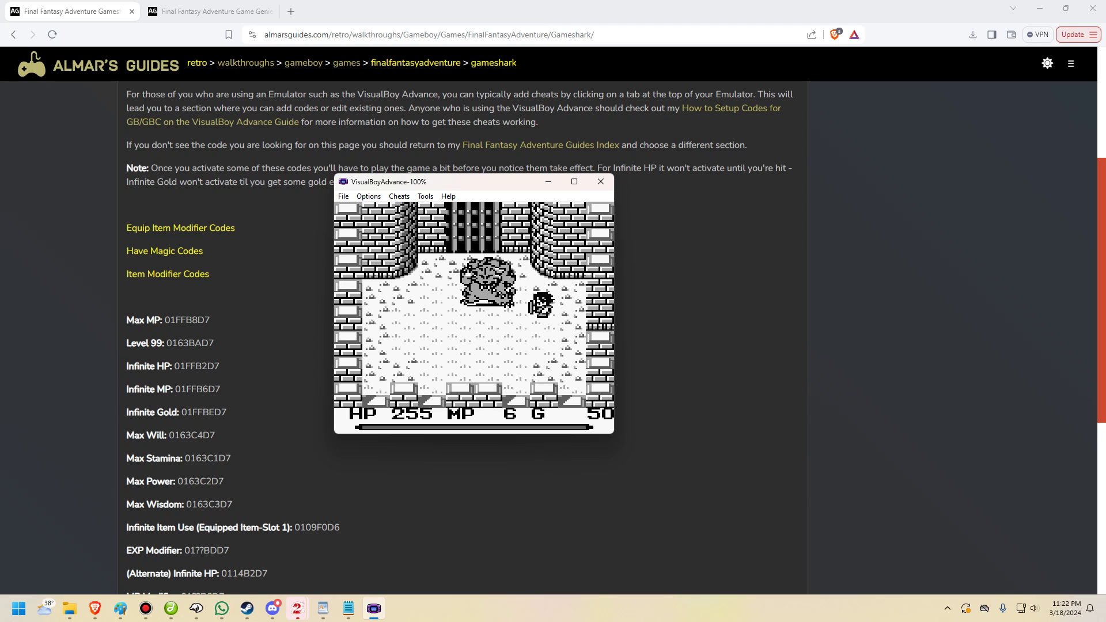
key(Down)
key(Up)
key(Left)
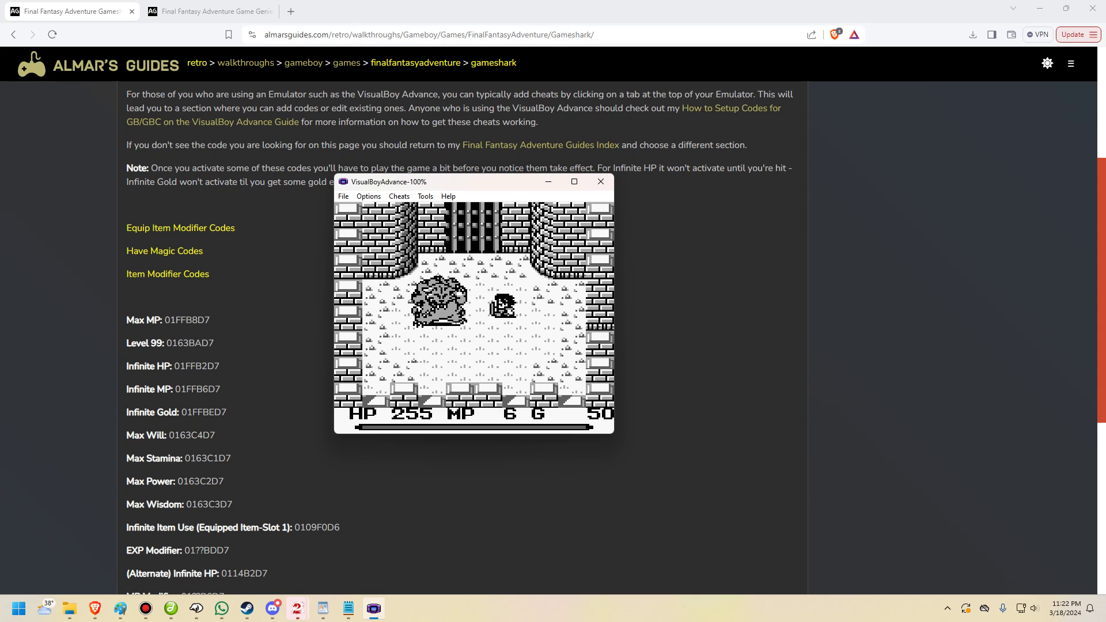
Move the character around the arena monster once more, and walk down to the arena's south wall.
key(Right)
key(Down)
key(Left)
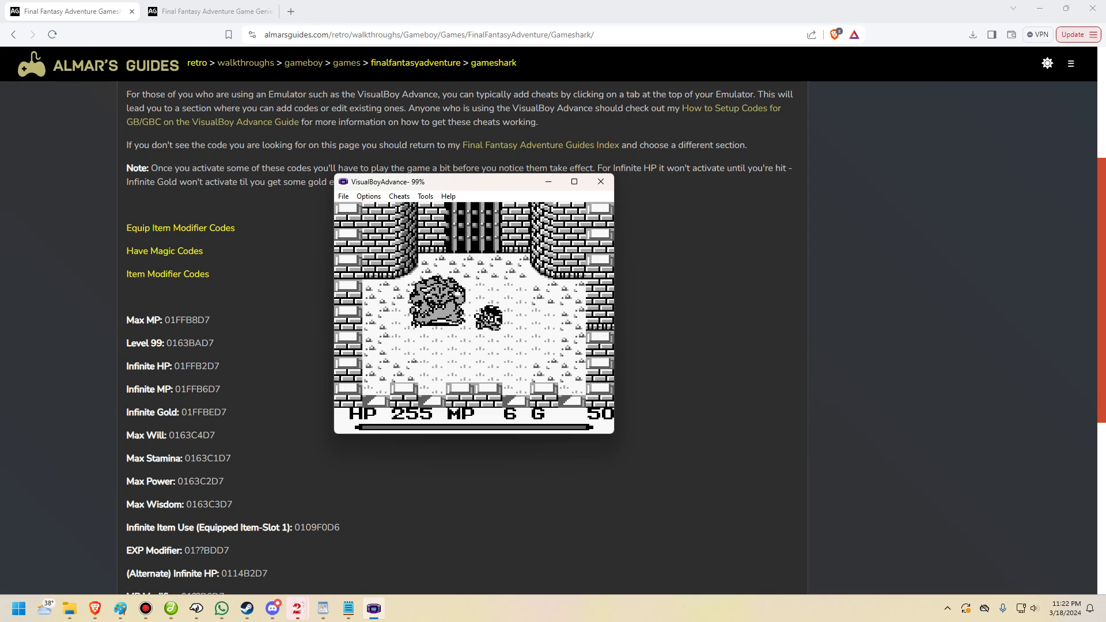
key(Up)
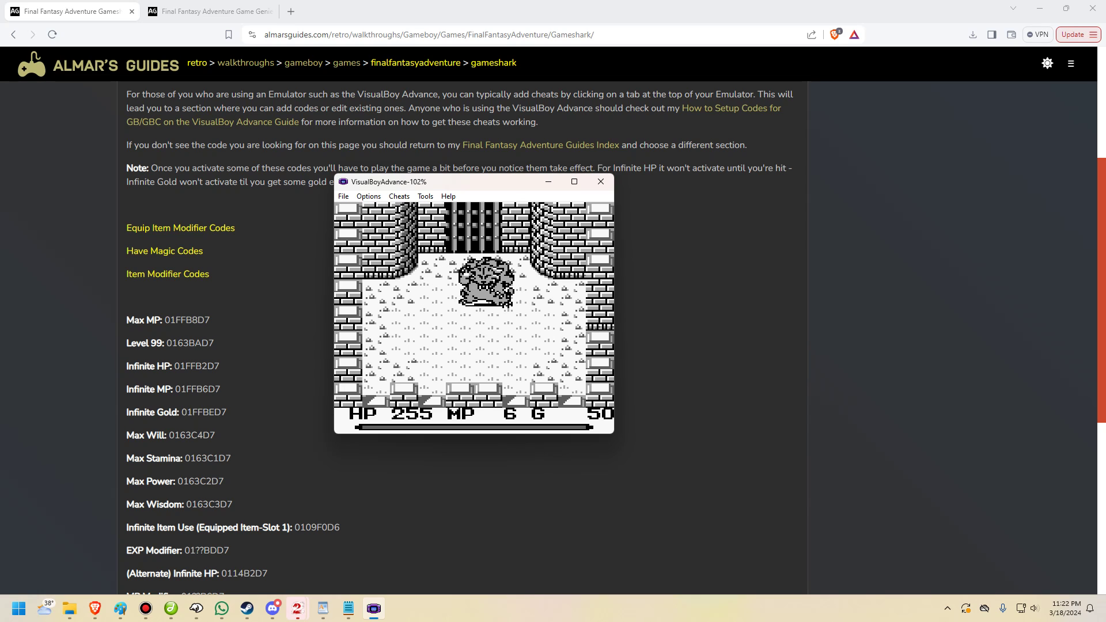
key(Down)
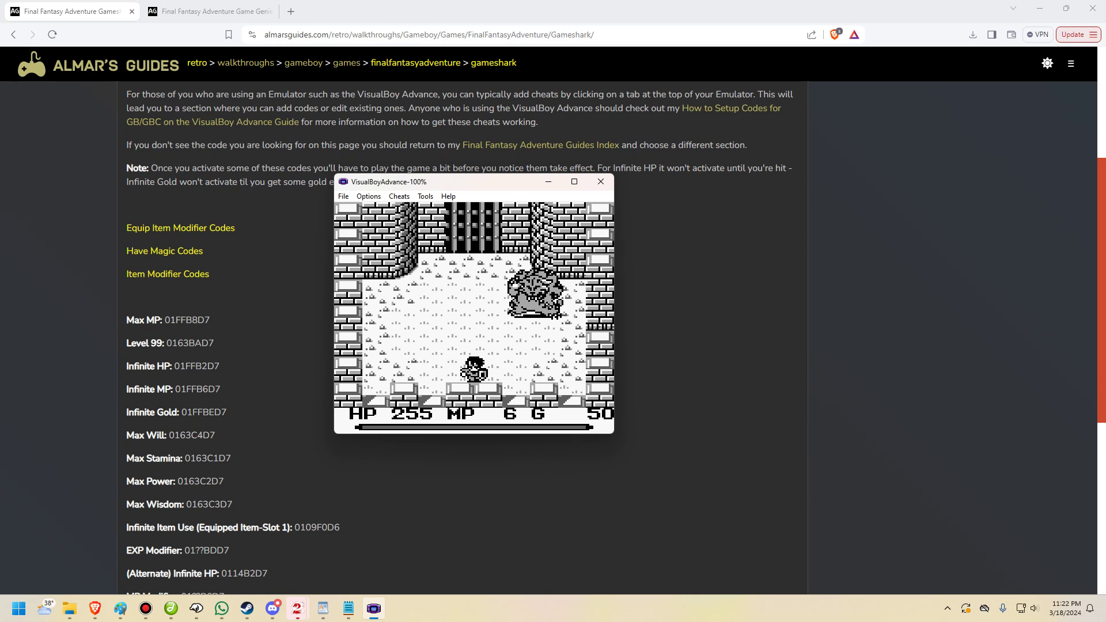
Switch to the Gameshark codes page in Brave and highlight the Power Modifier, Max Power and Max Wisdom codes.
key(alt+Tab)
scroll(467, 334, down, 4)
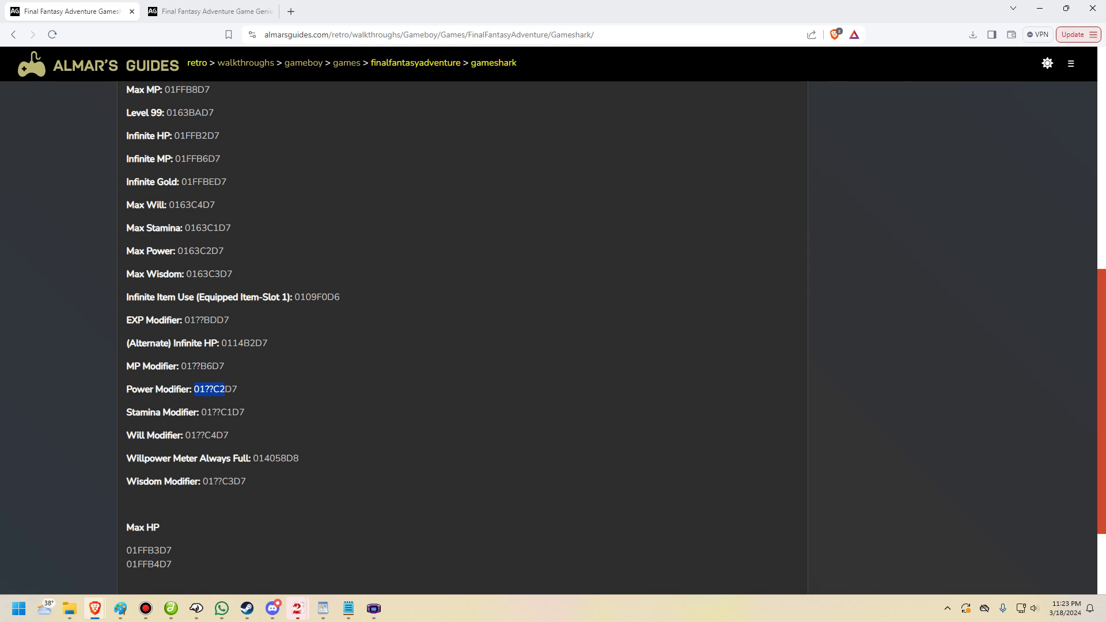
drag(225, 390, 232, 390)
click(231, 390)
drag(132, 390, 175, 390)
click(175, 390)
drag(214, 390, 204, 389)
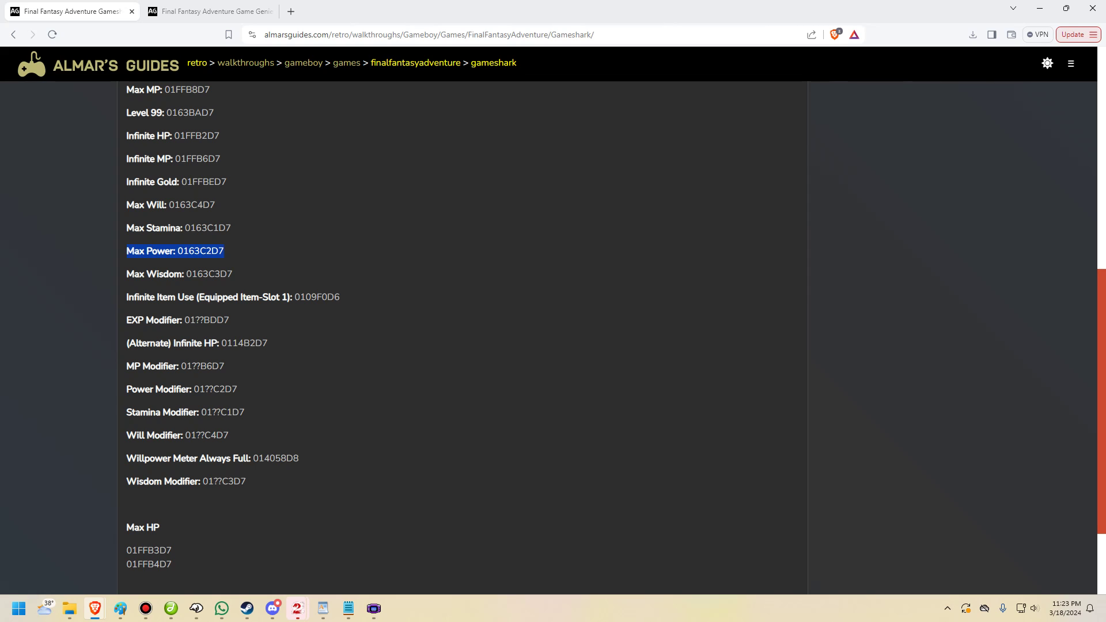
drag(200, 251, 189, 251)
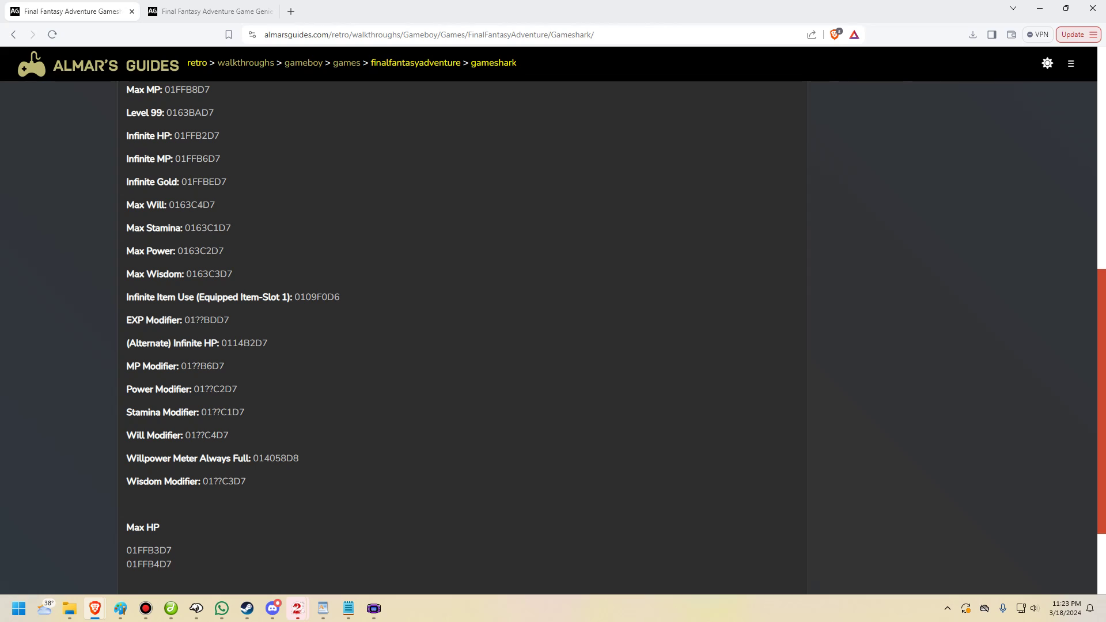
drag(209, 274, 197, 275)
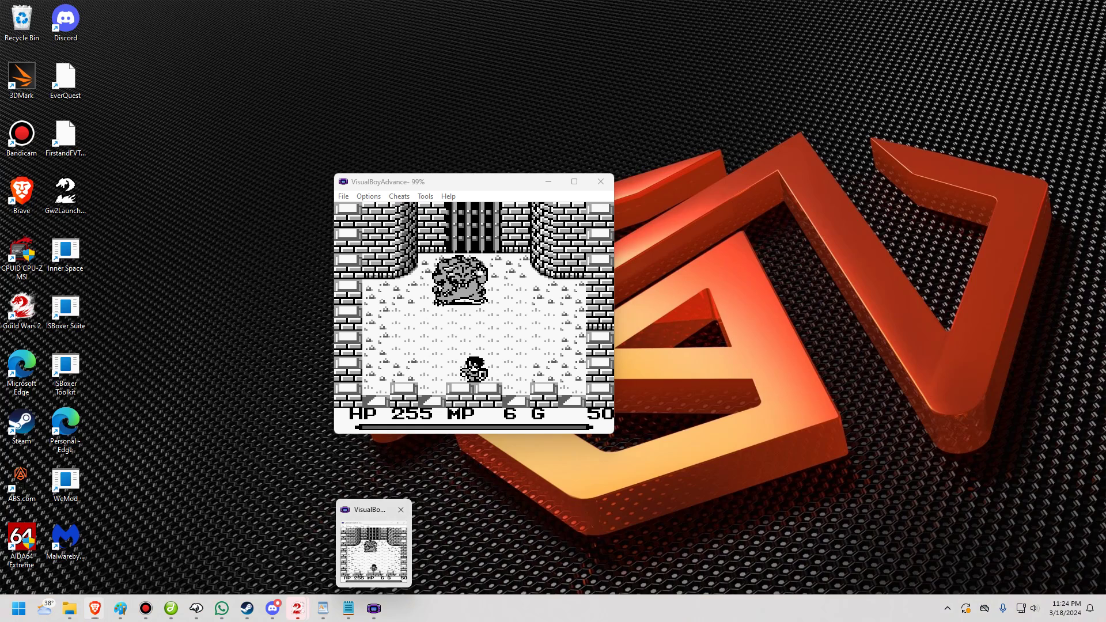
Switch to VisualBoyAdvance and show the commands available for managing cheats.
click(365, 548)
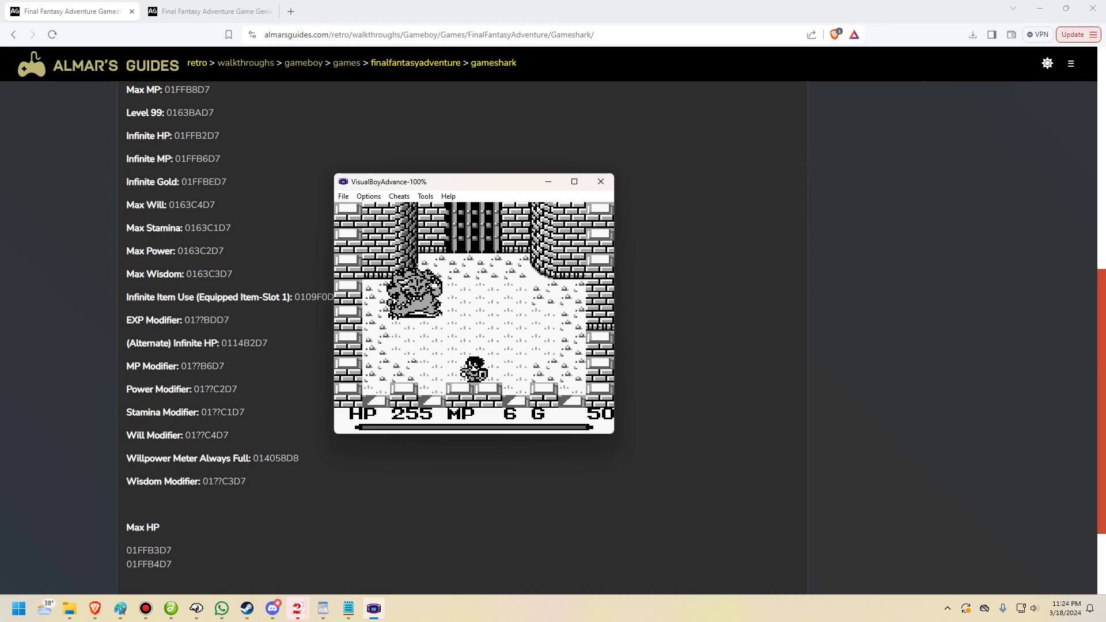
click(369, 196)
mouse_move(399, 196)
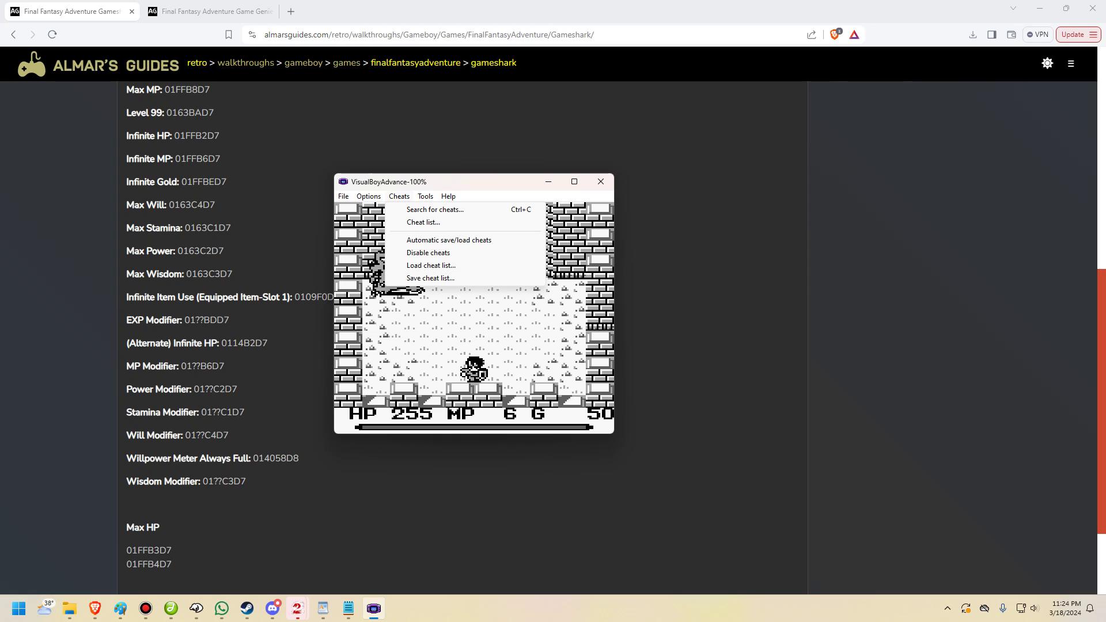
key(Right)
key(Left)
Return to the codes page in Brave and highlight the paragraph about setting up cheats on the VisualBoyAdvance emulator.
click(691, 323)
scroll(691, 323, up, 8)
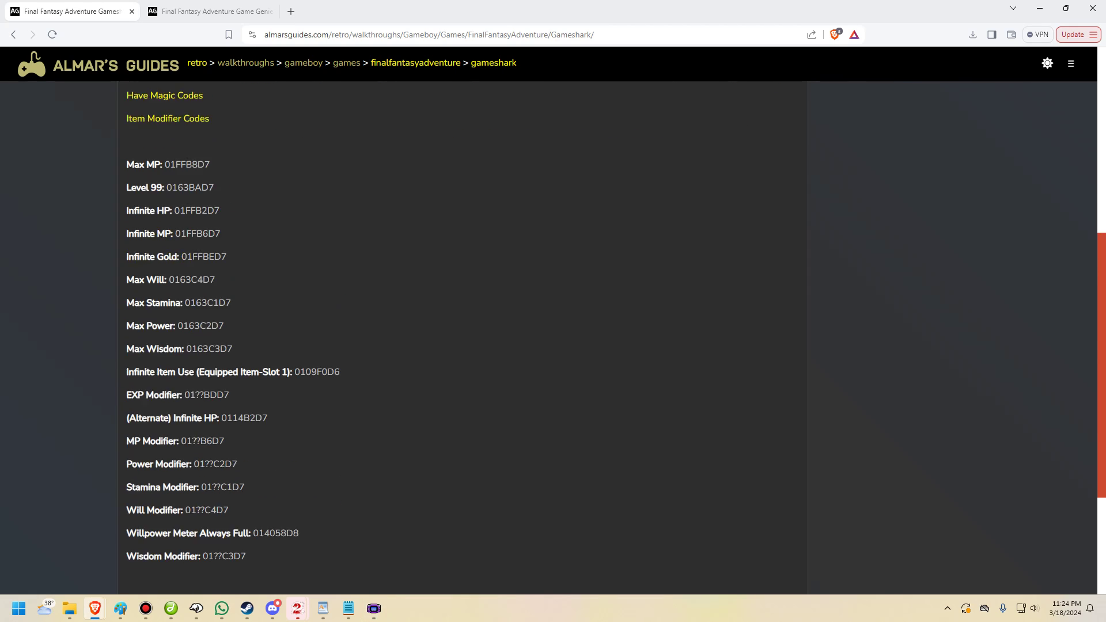
scroll(461, 334, down, 1)
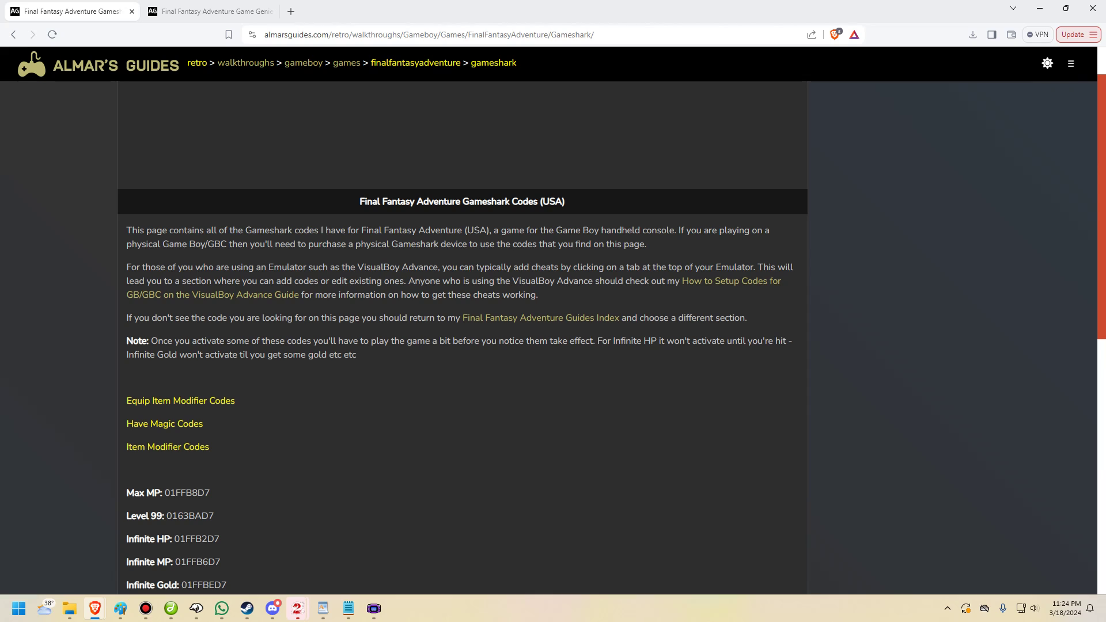
drag(538, 295, 678, 266)
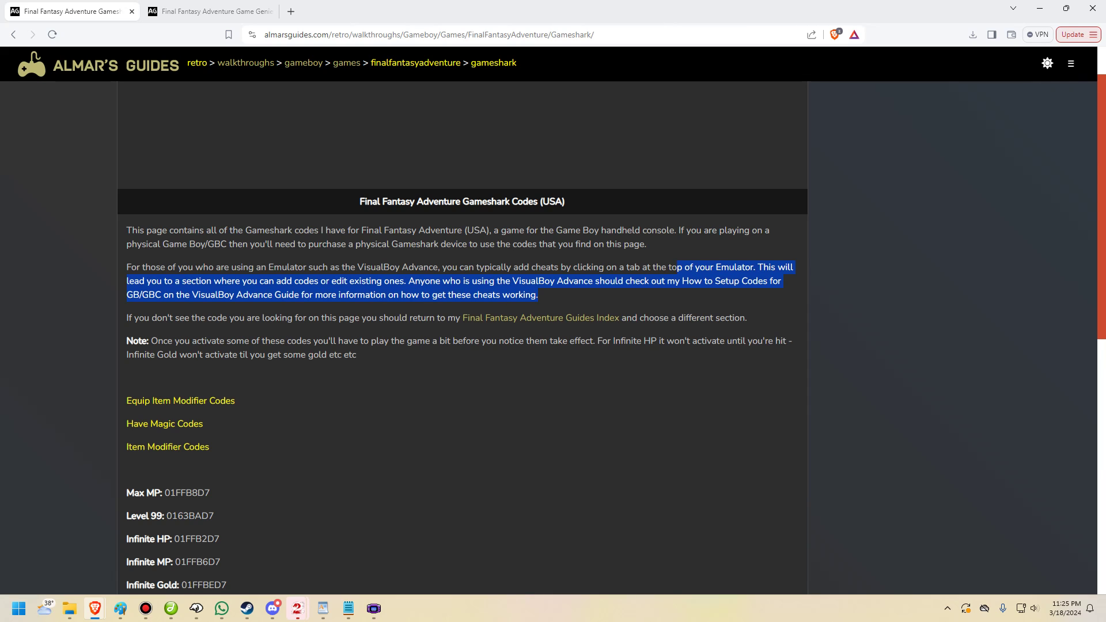
click(685, 301)
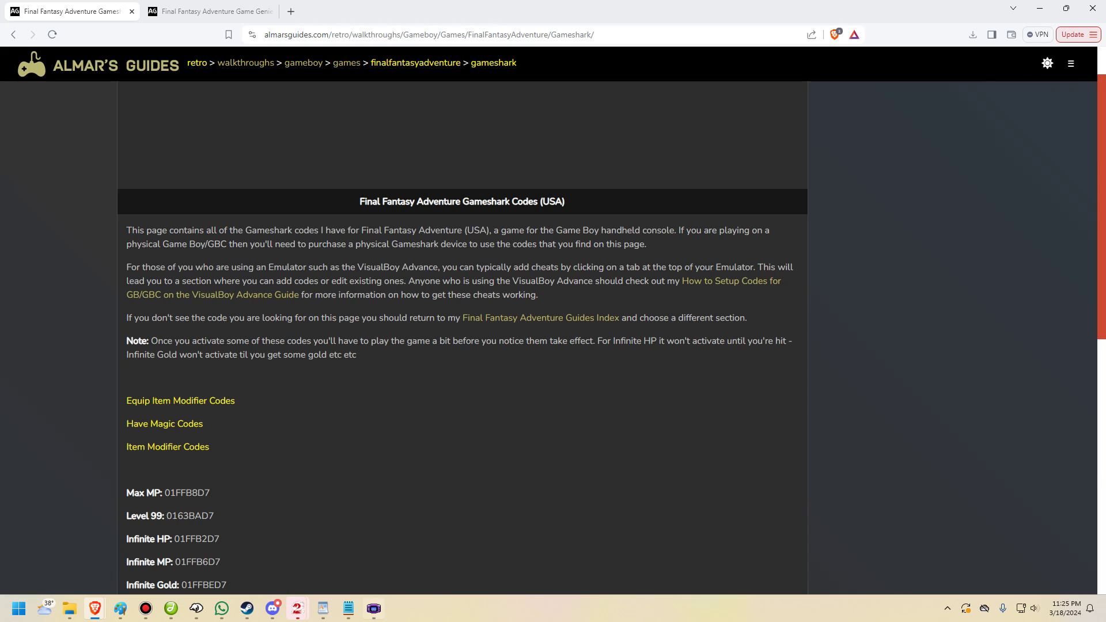
Bring the running VisualBoyAdvance game window back in front of the codes page.
click(374, 609)
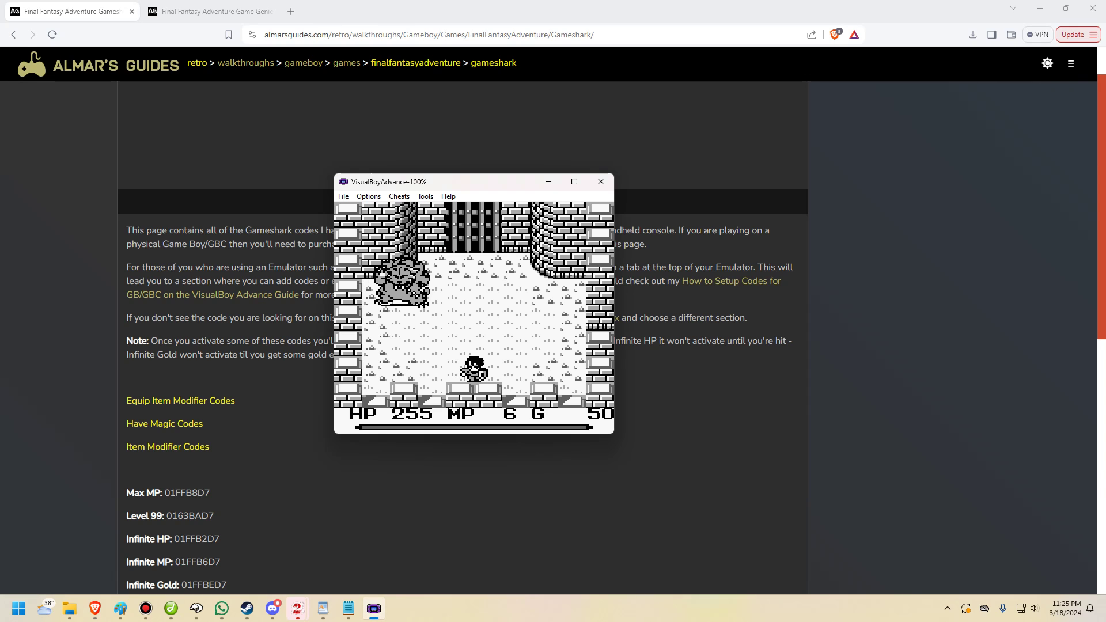
click(374, 609)
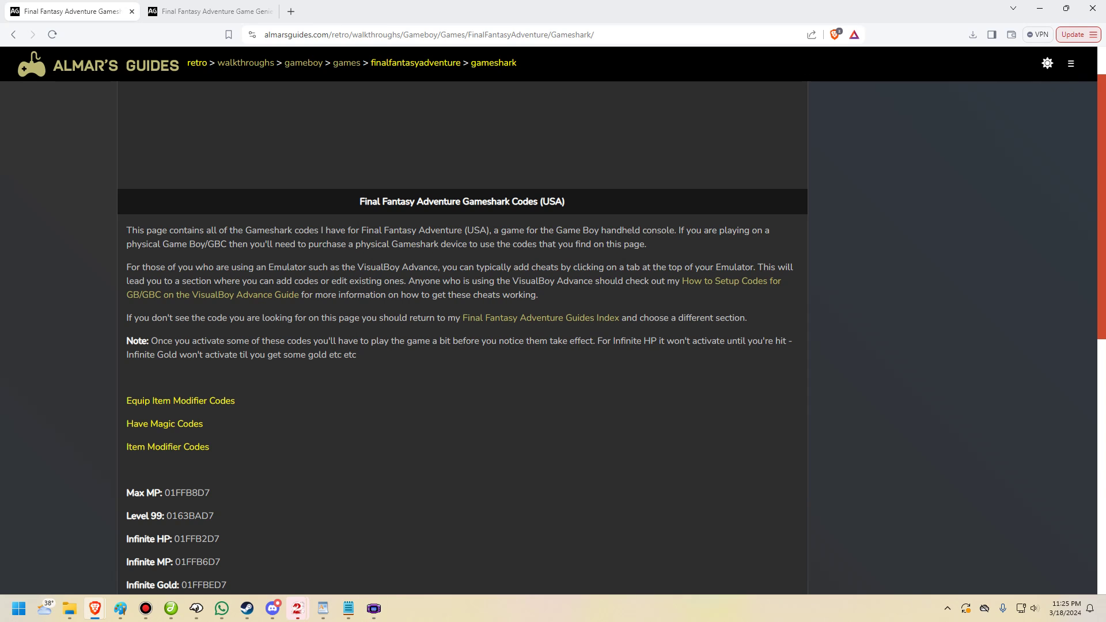
click(374, 609)
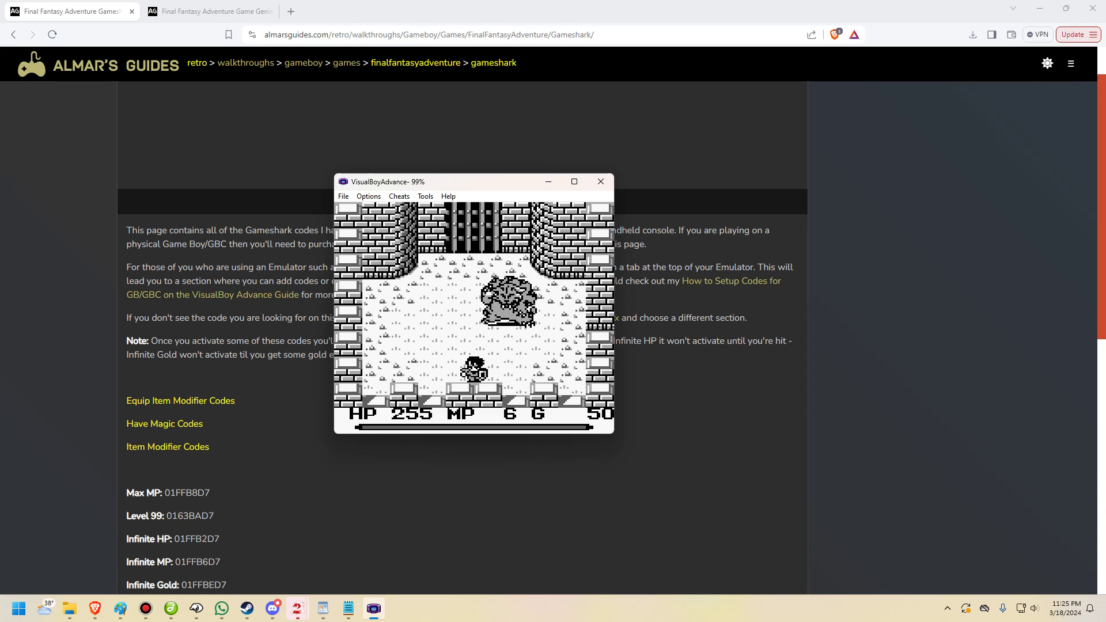